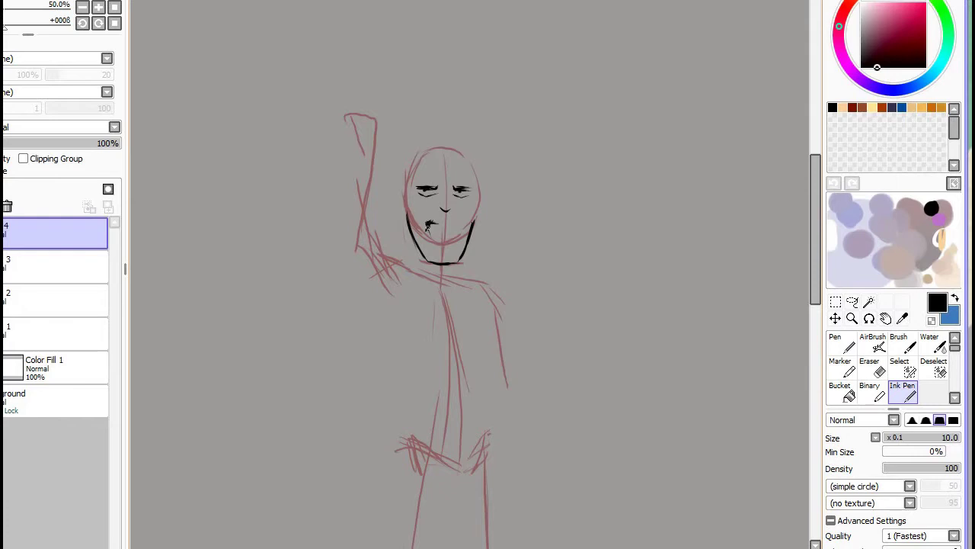
Ink the standing man's mustache, ears and short wavy hair over the reddish head sketch.
{"action": "key", "text": "bracketright"}
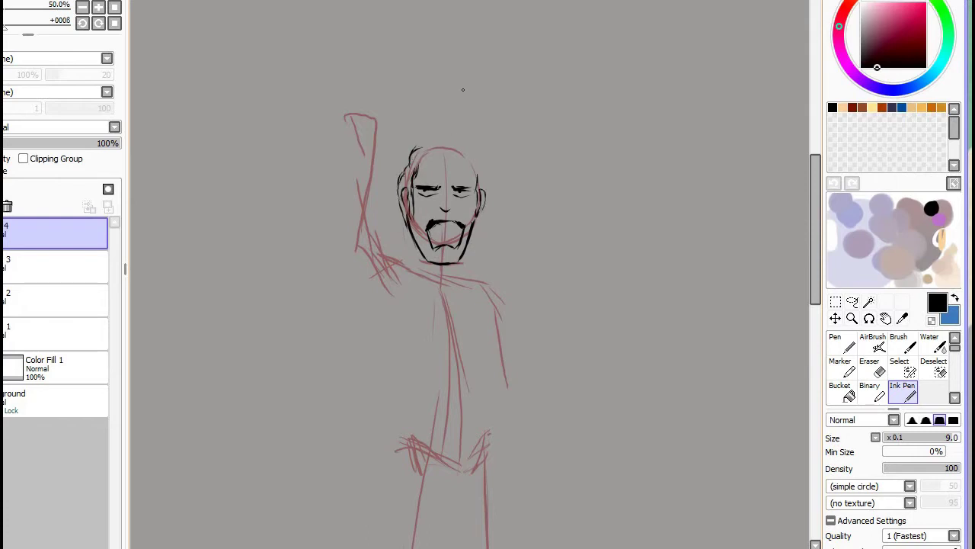
{"action": "mouse_move", "coordinate": [416, 165]}
{"action": "left_mouse_down"}
{"action": "mouse_move", "coordinate": [471, 160]}
{"action": "mouse_move", "coordinate": [483, 177]}
{"action": "left_mouse_up"}
{"action": "key", "text": "bracketright"}
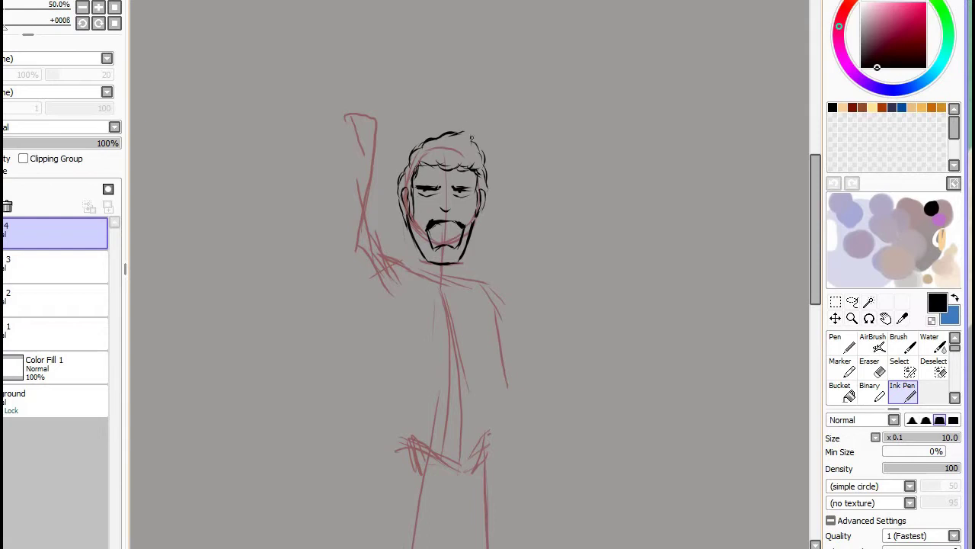
Enlarge the ink pen to size 16 and draw the standing man's neck, collar and pendant necklace.
{"action": "key", "text": "bracketright"}
{"action": "key", "text": "bracketright"}
{"action": "mouse_move", "coordinate": [416, 245]}
{"action": "left_mouse_down"}
{"action": "mouse_move", "coordinate": [425, 283]}
{"action": "mouse_move", "coordinate": [465, 281]}
{"action": "left_mouse_up"}
{"action": "left_click_drag", "start_coordinate": [412, 282], "coordinate": [474, 289]}
{"action": "key", "text": "bracketright"}
{"action": "left_click_drag", "start_coordinate": [414, 276], "coordinate": [451, 330]}
{"action": "left_click_drag", "start_coordinate": [472, 274], "coordinate": [464, 340]}
Ink the raised arm's sleeve and the sides and lower hem of the standing man's shirt.
{"action": "left_click_drag", "start_coordinate": [403, 259], "coordinate": [413, 308]}
{"action": "left_click_drag", "start_coordinate": [373, 228], "coordinate": [407, 263]}
{"action": "left_click_drag", "start_coordinate": [340, 187], "coordinate": [375, 173]}
{"action": "mouse_move", "coordinate": [347, 192]}
{"action": "left_mouse_down"}
{"action": "mouse_move", "coordinate": [353, 277]}
{"action": "mouse_move", "coordinate": [399, 358]}
{"action": "left_mouse_up"}
{"action": "left_click_drag", "start_coordinate": [419, 268], "coordinate": [417, 358]}
{"action": "left_click_drag", "start_coordinate": [424, 321], "coordinate": [405, 477]}
{"action": "left_click_drag", "start_coordinate": [476, 270], "coordinate": [497, 419]}
{"action": "left_click_drag", "start_coordinate": [494, 397], "coordinate": [413, 451]}
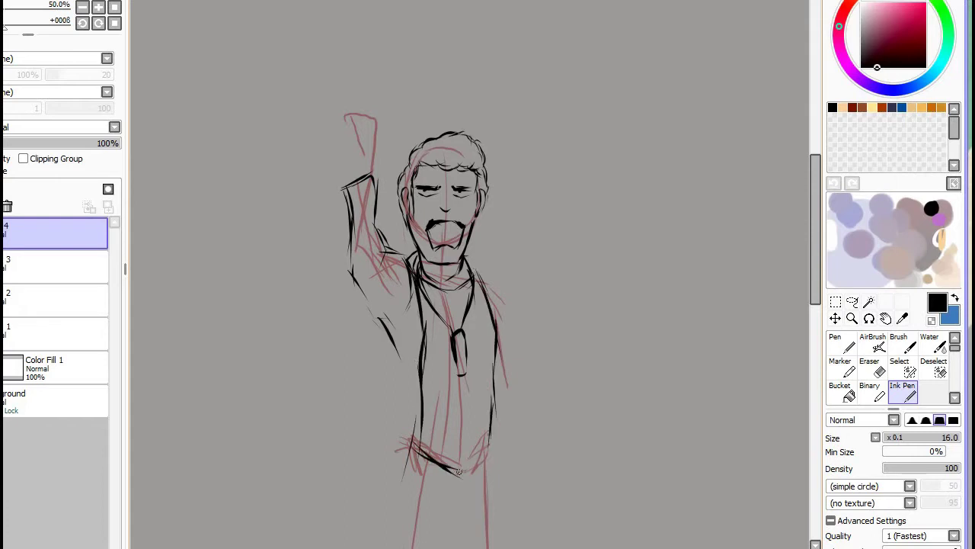
Enlarge the ink pen to size 20 and draw the jacket's outer edge and hem below the raised arm.
{"action": "key", "text": "bracketright"}
{"action": "key", "text": "bracketright"}
{"action": "left_click_drag", "start_coordinate": [349, 194], "coordinate": [381, 366]}
{"action": "left_click_drag", "start_coordinate": [381, 331], "coordinate": [366, 476]}
{"action": "left_click_drag", "start_coordinate": [366, 475], "coordinate": [424, 457]}
Ink the standing man's trouser legs and crotch folds along the leg guide lines.
{"action": "scroll", "coordinate": [427, 433], "scroll_direction": "down", "scroll_amount": 5}
{"action": "left_click_drag", "start_coordinate": [386, 305], "coordinate": [383, 427]}
{"action": "left_click_drag", "start_coordinate": [446, 347], "coordinate": [424, 449]}
{"action": "left_click_drag", "start_coordinate": [467, 334], "coordinate": [461, 436]}
{"action": "left_click_drag", "start_coordinate": [462, 317], "coordinate": [442, 352]}
{"action": "left_click_drag", "start_coordinate": [449, 345], "coordinate": [426, 445]}
{"action": "left_click_drag", "start_coordinate": [486, 266], "coordinate": [491, 365]}
{"action": "left_click_drag", "start_coordinate": [385, 366], "coordinate": [381, 439]}
Draw the other side of the open jacket with the lowered sleeve and hand.
{"action": "left_click_drag", "start_coordinate": [501, 163], "coordinate": [487, 343]}
{"action": "scroll", "coordinate": [509, 255], "scroll_direction": "up", "scroll_amount": 4}
{"action": "left_click_drag", "start_coordinate": [501, 91], "coordinate": [525, 352]}
{"action": "key", "text": "e"}
{"action": "mouse_move", "coordinate": [518, 295]}
{"action": "left_mouse_down"}
{"action": "mouse_move", "coordinate": [520, 361]}
{"action": "mouse_move", "coordinate": [509, 426]}
{"action": "left_mouse_up"}
{"action": "left_click_drag", "start_coordinate": [530, 388], "coordinate": [521, 435]}
Draw the raised open hand with its thumb, fingers and wrist above the sleeve cuff.
{"action": "left_click_drag", "start_coordinate": [336, 73], "coordinate": [340, 108]}
{"action": "left_click_drag", "start_coordinate": [349, 101], "coordinate": [343, 159]}
{"action": "mouse_move", "coordinate": [343, 145]}
{"action": "left_mouse_down"}
{"action": "mouse_move", "coordinate": [381, 124]}
{"action": "mouse_move", "coordinate": [381, 201]}
{"action": "left_mouse_up"}
{"action": "scroll", "coordinate": [381, 190], "scroll_direction": "up", "scroll_amount": 2}
{"action": "mouse_move", "coordinate": [349, 185]}
{"action": "left_mouse_down"}
{"action": "mouse_move", "coordinate": [347, 225]}
{"action": "mouse_move", "coordinate": [351, 153]}
{"action": "mouse_move", "coordinate": [361, 163]}
{"action": "mouse_move", "coordinate": [370, 151]}
{"action": "mouse_move", "coordinate": [377, 169]}
{"action": "left_mouse_up"}
{"action": "key", "text": "e"}
{"action": "key", "text": "n"}
{"action": "mouse_move", "coordinate": [384, 140]}
{"action": "left_mouse_down"}
{"action": "mouse_move", "coordinate": [377, 164]}
{"action": "mouse_move", "coordinate": [394, 175]}
{"action": "left_mouse_up"}
{"action": "left_click_drag", "start_coordinate": [392, 151], "coordinate": [396, 200]}
Select the raised hand, adjust it with Transform and deselect it.
{"action": "key", "text": "s"}
{"action": "left_click_drag", "start_coordinate": [366, 162], "coordinate": [381, 153]}
{"action": "key", "text": "ctrl+t"}
{"action": "key", "text": "Return"}
{"action": "key", "text": "ctrl+d"}
{"action": "key", "text": "n"}
{"action": "scroll", "coordinate": [540, 200], "scroll_direction": "down", "scroll_amount": 1}
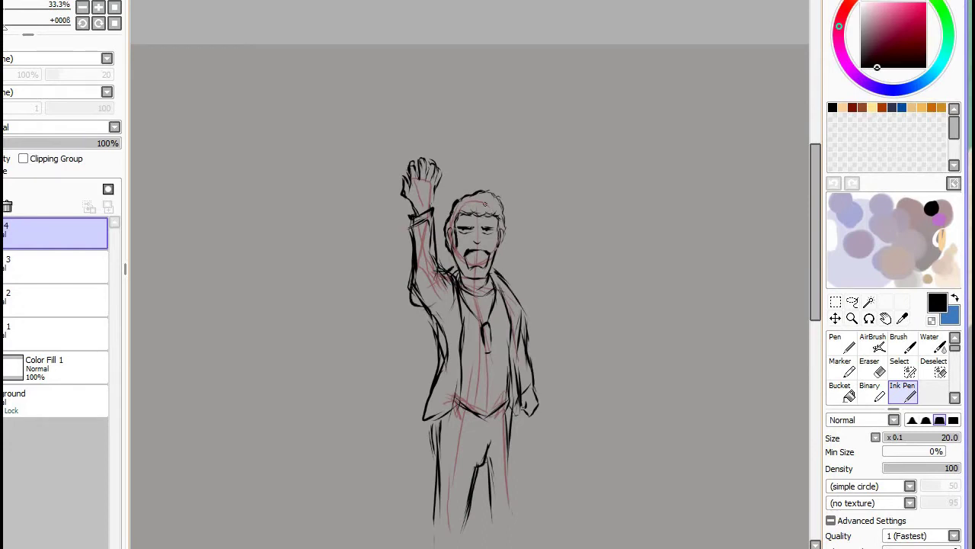
Select the raised arm with its hand, reposition it with Transform and clear the selection.
{"action": "key", "text": "s"}
{"action": "left_click_drag", "start_coordinate": [419, 164], "coordinate": [425, 320]}
{"action": "key", "text": "ctrl+t"}
{"action": "key", "text": "Return"}
{"action": "key", "text": "ctrl+t"}
{"action": "left_click_drag", "start_coordinate": [419, 231], "coordinate": [400, 309]}
{"action": "key", "text": "Return"}
{"action": "key", "text": "ctrl+d"}
{"action": "key", "text": "n"}
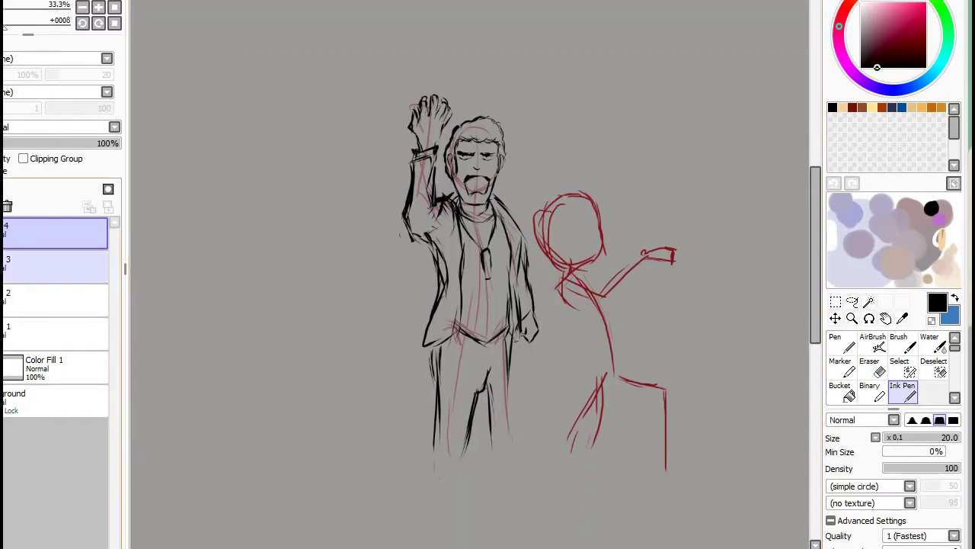
Nudge the standing man's drawing slightly toward the second figure's sketch with Transform.
{"action": "key", "text": "ctrl+t"}
{"action": "left_click_drag", "start_coordinate": [461, 285], "coordinate": [469, 283]}
{"action": "key", "text": "Return"}
Draw the boxy film camera body in front of the second figure and the hand supporting it from below.
{"action": "scroll", "coordinate": [626, 218], "scroll_direction": "up", "scroll_amount": 1}
{"action": "mouse_move", "coordinate": [565, 216]}
{"action": "left_mouse_down"}
{"action": "mouse_move", "coordinate": [571, 245]}
{"action": "mouse_move", "coordinate": [646, 255]}
{"action": "left_mouse_up"}
{"action": "mouse_move", "coordinate": [545, 198]}
{"action": "left_mouse_down"}
{"action": "mouse_move", "coordinate": [568, 223]}
{"action": "mouse_move", "coordinate": [654, 211]}
{"action": "left_mouse_up"}
{"action": "left_click_drag", "start_coordinate": [638, 265], "coordinate": [653, 298]}
{"action": "mouse_move", "coordinate": [604, 253]}
{"action": "left_mouse_down"}
{"action": "mouse_move", "coordinate": [633, 259]}
{"action": "mouse_move", "coordinate": [651, 282]}
{"action": "left_mouse_up"}
{"action": "left_click_drag", "start_coordinate": [595, 251], "coordinate": [613, 286]}
{"action": "left_click_drag", "start_coordinate": [568, 200], "coordinate": [648, 203]}
Draw the cylindrical lens and its mount on the front of the film camera.
{"action": "mouse_move", "coordinate": [656, 208]}
{"action": "left_mouse_down"}
{"action": "mouse_move", "coordinate": [613, 260]}
{"action": "mouse_move", "coordinate": [678, 229]}
{"action": "left_mouse_up"}
{"action": "mouse_move", "coordinate": [674, 206]}
{"action": "left_mouse_down"}
{"action": "mouse_move", "coordinate": [695, 192]}
{"action": "mouse_move", "coordinate": [687, 233]}
{"action": "left_mouse_up"}
{"action": "left_click_drag", "start_coordinate": [707, 195], "coordinate": [709, 242]}
{"action": "left_click_drag", "start_coordinate": [676, 234], "coordinate": [696, 244]}
{"action": "left_click_drag", "start_coordinate": [683, 196], "coordinate": [715, 244]}
Draw the rounded double film magazine on top of the camera with its inner contour.
{"action": "left_click_drag", "start_coordinate": [582, 176], "coordinate": [565, 199]}
{"action": "left_click_drag", "start_coordinate": [602, 135], "coordinate": [568, 197]}
{"action": "mouse_move", "coordinate": [572, 142]}
{"action": "left_mouse_down"}
{"action": "mouse_move", "coordinate": [635, 162]}
{"action": "mouse_move", "coordinate": [668, 153]}
{"action": "left_mouse_up"}
{"action": "left_click_drag", "start_coordinate": [575, 198], "coordinate": [675, 195]}
{"action": "mouse_move", "coordinate": [586, 172]}
{"action": "left_mouse_down"}
{"action": "mouse_move", "coordinate": [640, 158]}
{"action": "mouse_move", "coordinate": [664, 168]}
{"action": "left_mouse_up"}
{"action": "left_click_drag", "start_coordinate": [663, 162], "coordinate": [660, 180]}
Ink the camera's eyepiece and the cameraman's glasses, mouth and beard.
{"action": "left_click_drag", "start_coordinate": [546, 195], "coordinate": [548, 205]}
{"action": "mouse_move", "coordinate": [458, 236]}
{"action": "left_mouse_down"}
{"action": "mouse_move", "coordinate": [465, 257]}
{"action": "mouse_move", "coordinate": [522, 200]}
{"action": "mouse_move", "coordinate": [533, 221]}
{"action": "mouse_move", "coordinate": [544, 212]}
{"action": "left_mouse_up"}
{"action": "left_click_drag", "start_coordinate": [472, 206], "coordinate": [468, 219]}
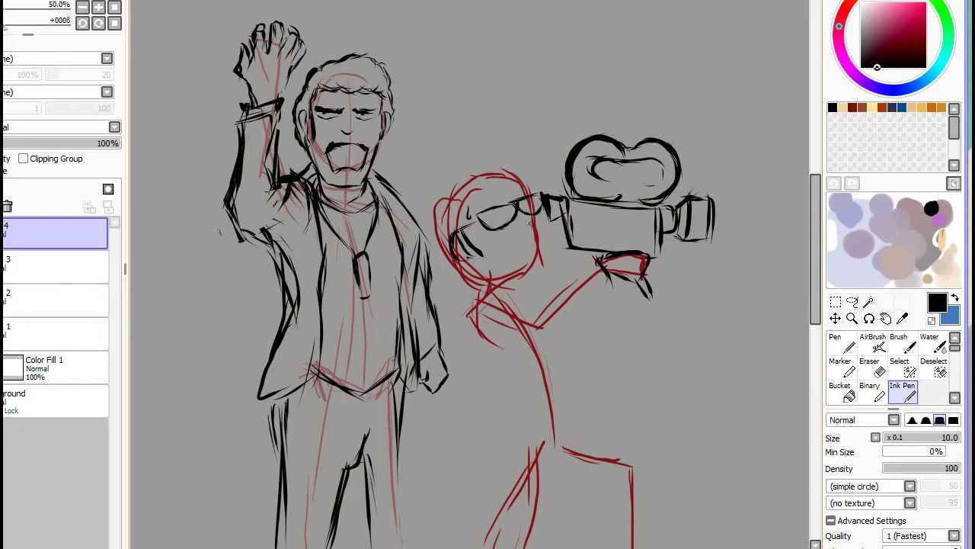
{"action": "left_click_drag", "start_coordinate": [523, 237], "coordinate": [509, 269]}
{"action": "mouse_move", "coordinate": [527, 231]}
{"action": "left_mouse_down"}
{"action": "mouse_move", "coordinate": [541, 247]}
{"action": "mouse_move", "coordinate": [509, 288]}
{"action": "left_mouse_up"}
Draw the cameraman's tousled hair, fringe and back of the head with a larger ink pen.
{"action": "key", "text": "bracketright"}
{"action": "key", "text": "bracketright"}
{"action": "left_click_drag", "start_coordinate": [476, 177], "coordinate": [460, 236]}
{"action": "mouse_move", "coordinate": [478, 197]}
{"action": "left_mouse_down"}
{"action": "mouse_move", "coordinate": [500, 167]}
{"action": "mouse_move", "coordinate": [531, 180]}
{"action": "left_mouse_up"}
{"action": "mouse_move", "coordinate": [450, 187]}
{"action": "left_mouse_down"}
{"action": "mouse_move", "coordinate": [433, 228]}
{"action": "mouse_move", "coordinate": [461, 294]}
{"action": "left_mouse_up"}
{"action": "mouse_move", "coordinate": [473, 164]}
{"action": "left_mouse_down"}
{"action": "mouse_move", "coordinate": [444, 187]}
{"action": "mouse_move", "coordinate": [529, 156]}
{"action": "left_mouse_up"}
{"action": "left_click_drag", "start_coordinate": [525, 160], "coordinate": [535, 196]}
Enlarge the ink pen to size 25 and draw the cameraman's collar, raised arm and upper back.
{"action": "key", "text": "bracketright"}
{"action": "key", "text": "bracketright"}
{"action": "left_click_drag", "start_coordinate": [458, 305], "coordinate": [526, 278]}
{"action": "left_click_drag", "start_coordinate": [502, 301], "coordinate": [560, 317]}
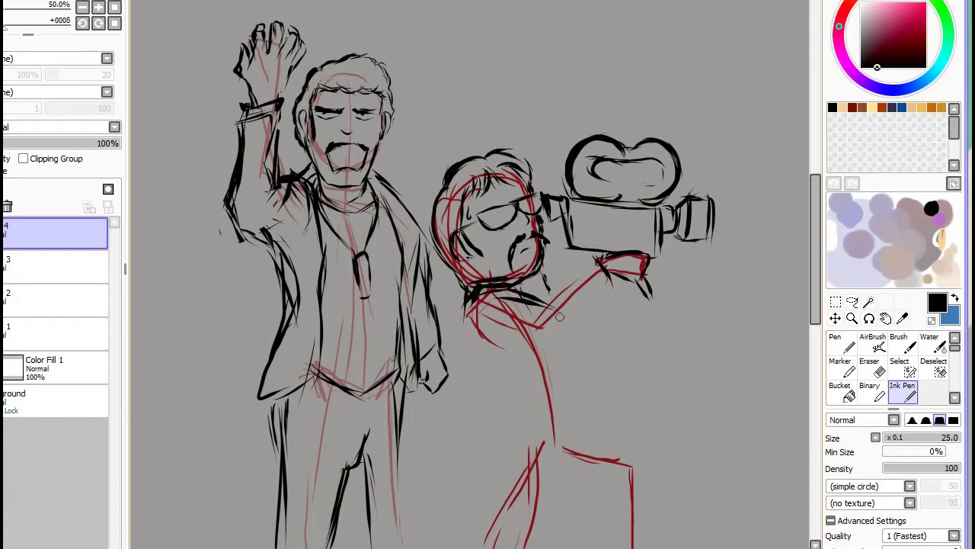
{"action": "left_click_drag", "start_coordinate": [609, 267], "coordinate": [541, 324]}
{"action": "left_click_drag", "start_coordinate": [610, 289], "coordinate": [503, 346]}
{"action": "left_click_drag", "start_coordinate": [466, 307], "coordinate": [495, 385]}
Ink the cameraman's lower torso, shirt hem and bent legs over the red pose sketch.
{"action": "left_click_drag", "start_coordinate": [491, 362], "coordinate": [545, 446]}
{"action": "left_click_drag", "start_coordinate": [550, 358], "coordinate": [552, 438]}
{"action": "mouse_move", "coordinate": [579, 350]}
{"action": "left_mouse_down"}
{"action": "mouse_move", "coordinate": [586, 415]}
{"action": "mouse_move", "coordinate": [532, 434]}
{"action": "mouse_move", "coordinate": [625, 368]}
{"action": "left_mouse_up"}
{"action": "scroll", "coordinate": [582, 341], "scroll_direction": "down", "scroll_amount": 3}
{"action": "left_click_drag", "start_coordinate": [636, 299], "coordinate": [643, 435]}
{"action": "left_click_drag", "start_coordinate": [564, 335], "coordinate": [533, 430]}
Draw the third figure's ear, eyes, brows, nose, mustache and goatee over the red head sketch.
{"action": "scroll", "coordinate": [583, 342], "scroll_direction": "up", "scroll_amount": 3}
{"action": "scroll", "coordinate": [457, 229], "scroll_direction": "left", "scroll_amount": 5}
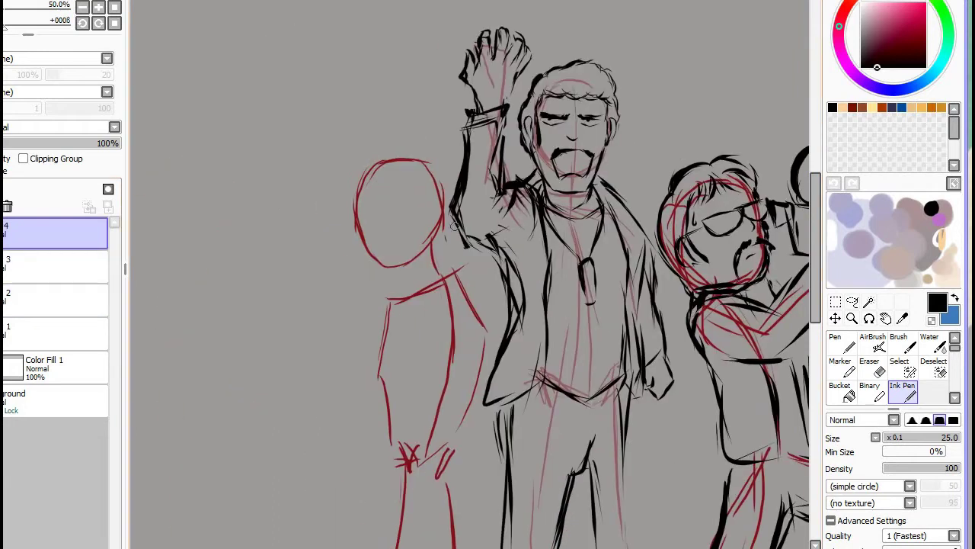
{"action": "scroll", "coordinate": [454, 226], "scroll_direction": "down", "scroll_amount": 5}
{"action": "scroll", "coordinate": [591, 240], "scroll_direction": "up", "scroll_amount": 5}
{"action": "left_click_drag", "start_coordinate": [554, 258], "coordinate": [554, 269]}
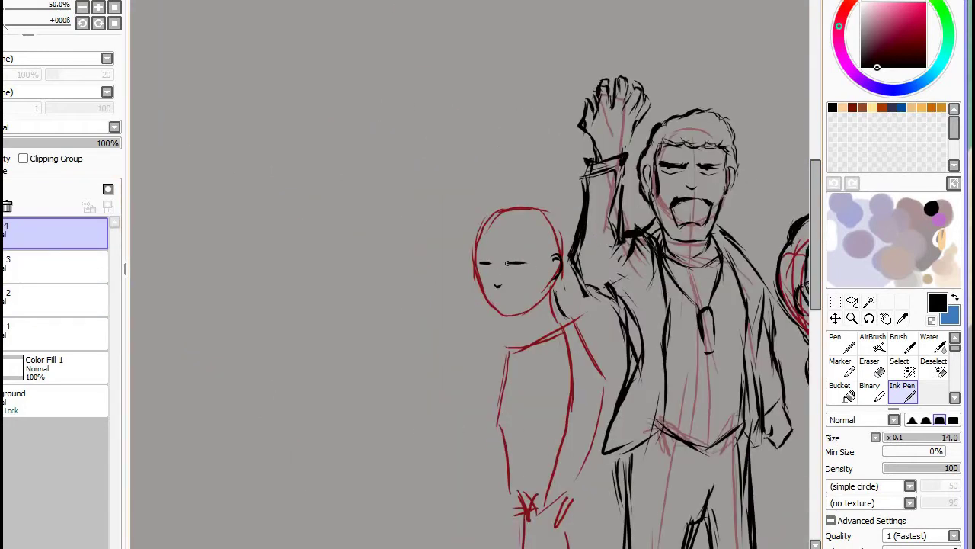
{"action": "key", "text": "bracketright"}
{"action": "key", "text": "bracketleft"}
{"action": "key", "text": "bracketleft"}
{"action": "key", "text": "ctrl+z"}
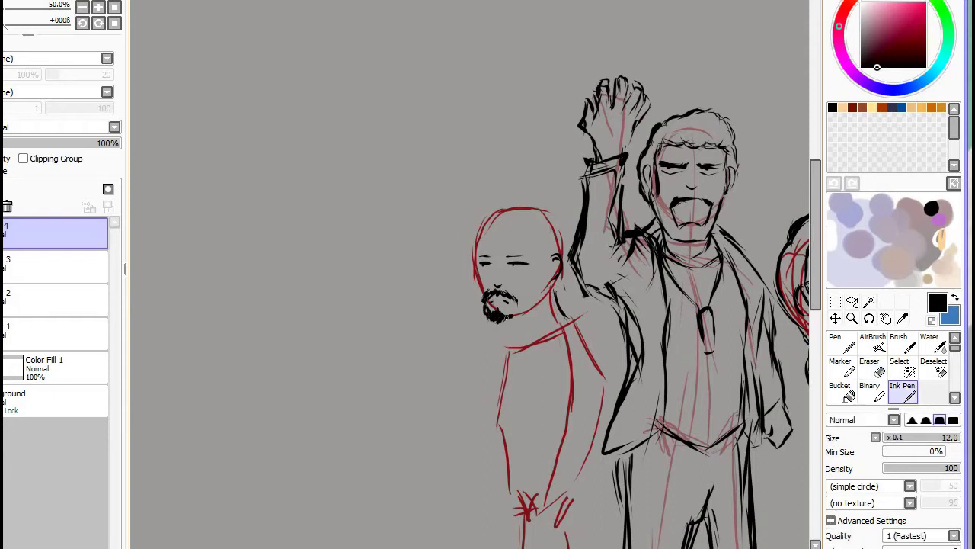
Extend the third man's beard along the jaw up to his ear with short hatching strokes.
{"action": "key", "text": "bracketleft"}
{"action": "left_click_drag", "start_coordinate": [538, 284], "coordinate": [521, 317]}
{"action": "left_click_drag", "start_coordinate": [547, 256], "coordinate": [526, 313]}
Draw the third man's side-swept dark hair strand by strand, varying the ink pen size.
{"action": "key", "text": "bracketright"}
{"action": "key", "text": "bracketright"}
{"action": "left_click_drag", "start_coordinate": [484, 228], "coordinate": [513, 254]}
{"action": "key", "text": "e"}
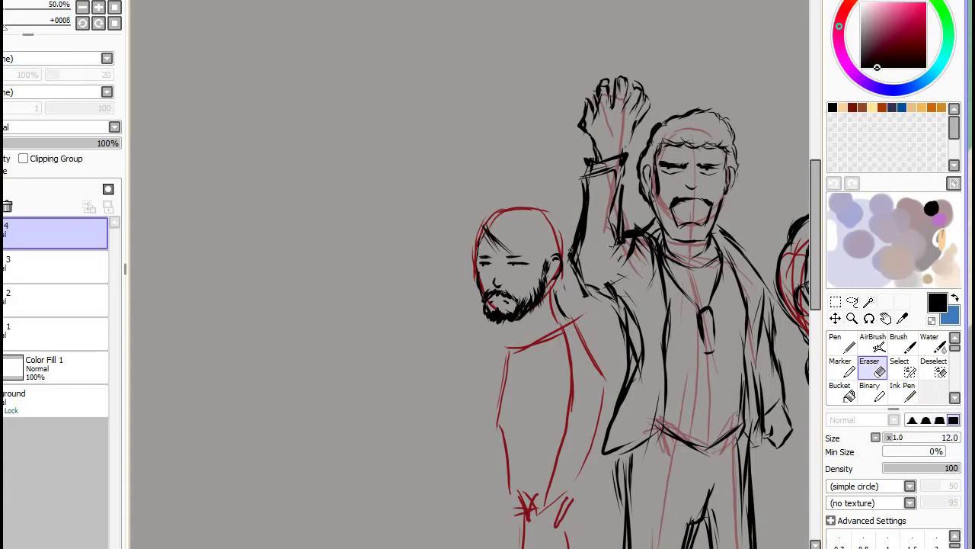
{"action": "key", "text": "n"}
{"action": "key", "text": "bracketright"}
{"action": "mouse_move", "coordinate": [487, 228]}
{"action": "left_mouse_down"}
{"action": "mouse_move", "coordinate": [474, 279]}
{"action": "mouse_move", "coordinate": [534, 259]}
{"action": "mouse_move", "coordinate": [561, 264]}
{"action": "mouse_move", "coordinate": [552, 297]}
{"action": "mouse_move", "coordinate": [540, 199]}
{"action": "mouse_move", "coordinate": [564, 200]}
{"action": "mouse_move", "coordinate": [522, 204]}
{"action": "mouse_move", "coordinate": [564, 238]}
{"action": "left_mouse_up"}
{"action": "key", "text": "bracketright"}
{"action": "key", "text": "bracketleft"}
{"action": "key", "text": "bracketleft"}
{"action": "key", "text": "bracketleft"}
{"action": "key", "text": "bracketleft"}
{"action": "key", "text": "bracketleft"}
{"action": "key", "text": "bracketleft"}
{"action": "mouse_move", "coordinate": [503, 193]}
{"action": "left_mouse_down"}
{"action": "mouse_move", "coordinate": [549, 203]}
{"action": "mouse_move", "coordinate": [477, 259]}
{"action": "left_mouse_up"}
Ink the third man's neck and shirt collar below the beard.
{"action": "left_click_drag", "start_coordinate": [558, 305], "coordinate": [527, 339]}
{"action": "left_click_drag", "start_coordinate": [524, 321], "coordinate": [506, 346]}
{"action": "scroll", "coordinate": [534, 244], "scroll_direction": "down", "scroll_amount": 3}
{"action": "key", "text": "bracketright"}
{"action": "key", "text": "bracketright"}
{"action": "mouse_move", "coordinate": [564, 183]}
{"action": "left_mouse_down"}
{"action": "mouse_move", "coordinate": [561, 215]}
{"action": "mouse_move", "coordinate": [509, 221]}
{"action": "left_mouse_up"}
{"action": "left_click_drag", "start_coordinate": [520, 226], "coordinate": [512, 251]}
Draw the lapel and front opening edge of the third man's jacket, cleaning up the strokes.
{"action": "mouse_move", "coordinate": [562, 195]}
{"action": "left_mouse_down"}
{"action": "mouse_move", "coordinate": [529, 243]}
{"action": "mouse_move", "coordinate": [526, 373]}
{"action": "left_mouse_up"}
{"action": "left_click_drag", "start_coordinate": [572, 186], "coordinate": [534, 355]}
{"action": "key", "text": "e"}
{"action": "left_click_drag", "start_coordinate": [562, 244], "coordinate": [534, 355]}
{"action": "key", "text": "e"}
Ink the far side of the third man's jacket and its inner front edge with a thicker pen.
{"action": "key", "text": "bracketright"}
{"action": "key", "text": "bracketright"}
{"action": "left_click_drag", "start_coordinate": [500, 209], "coordinate": [509, 377]}
{"action": "key", "text": "bracketleft"}
{"action": "left_click_drag", "start_coordinate": [500, 250], "coordinate": [503, 343]}
Draw the third man's near shoulder and sleeve and the lower jacket edges, reducing the ink pen to size 16.
{"action": "mouse_move", "coordinate": [570, 199]}
{"action": "left_mouse_down"}
{"action": "mouse_move", "coordinate": [602, 268]}
{"action": "mouse_move", "coordinate": [610, 317]}
{"action": "left_mouse_up"}
{"action": "left_click_drag", "start_coordinate": [605, 289], "coordinate": [581, 436]}
{"action": "key", "text": "bracketleft"}
{"action": "left_click_drag", "start_coordinate": [570, 251], "coordinate": [557, 314]}
{"action": "left_click_drag", "start_coordinate": [608, 282], "coordinate": [586, 363]}
{"action": "left_click_drag", "start_coordinate": [538, 343], "coordinate": [526, 425]}
{"action": "left_click_drag", "start_coordinate": [506, 340], "coordinate": [492, 423]}
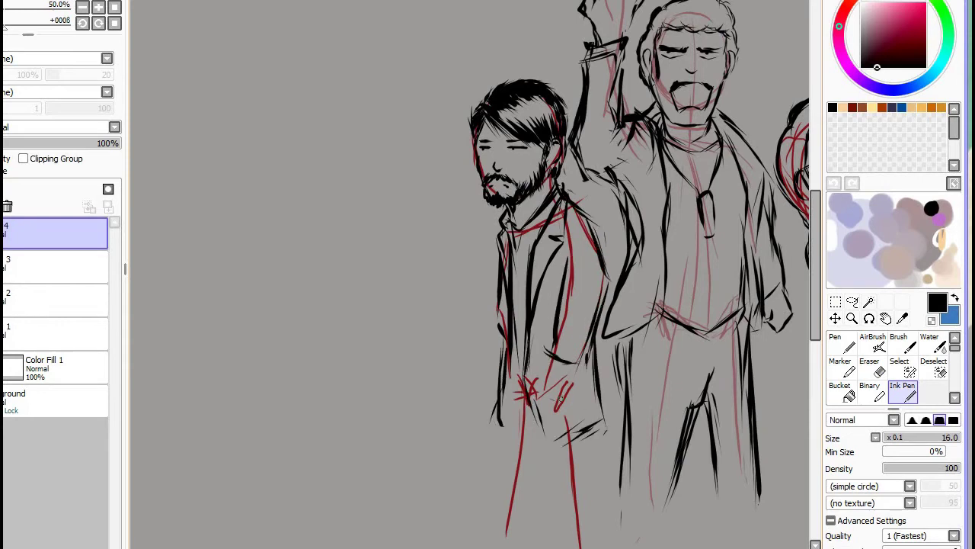
Ink the third man's trouser legs and the jacket's lower hem with the ink pen at size 25.
{"action": "scroll", "coordinate": [533, 343], "scroll_direction": "down", "scroll_amount": 3}
{"action": "key", "text": "bracketright"}
{"action": "key", "text": "bracketright"}
{"action": "key", "text": "bracketright"}
{"action": "left_click_drag", "start_coordinate": [518, 274], "coordinate": [494, 450]}
{"action": "left_click_drag", "start_coordinate": [593, 329], "coordinate": [587, 424]}
{"action": "left_click_drag", "start_coordinate": [538, 313], "coordinate": [533, 448]}
{"action": "left_click_drag", "start_coordinate": [597, 329], "coordinate": [593, 442]}
{"action": "left_click_drag", "start_coordinate": [504, 311], "coordinate": [497, 467]}
{"action": "left_click_drag", "start_coordinate": [600, 307], "coordinate": [541, 340]}
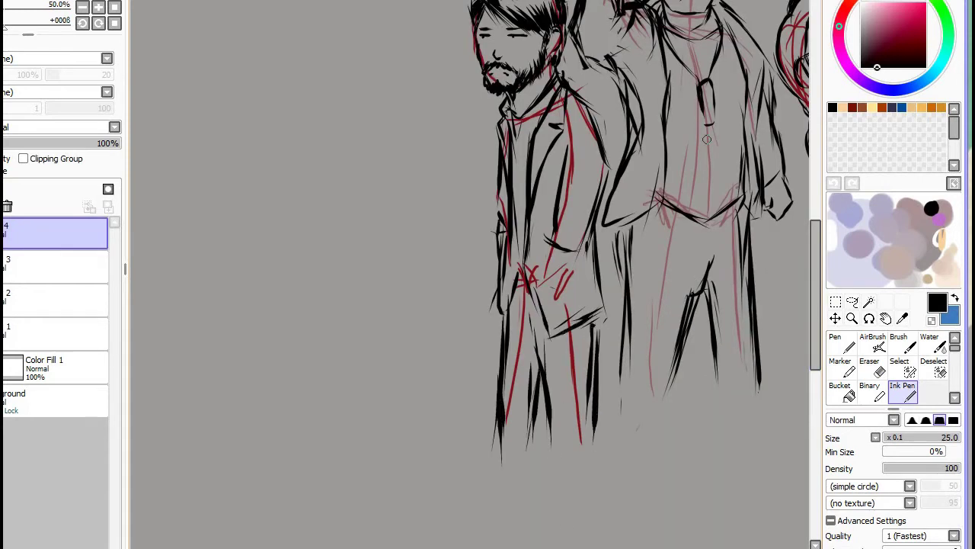
Transform the outer edge of the third man's jacket and leg outward to widen his figure.
{"action": "key", "text": "minus"}
{"action": "left_click", "coordinate": [403, 305], "text": "ctrl"}
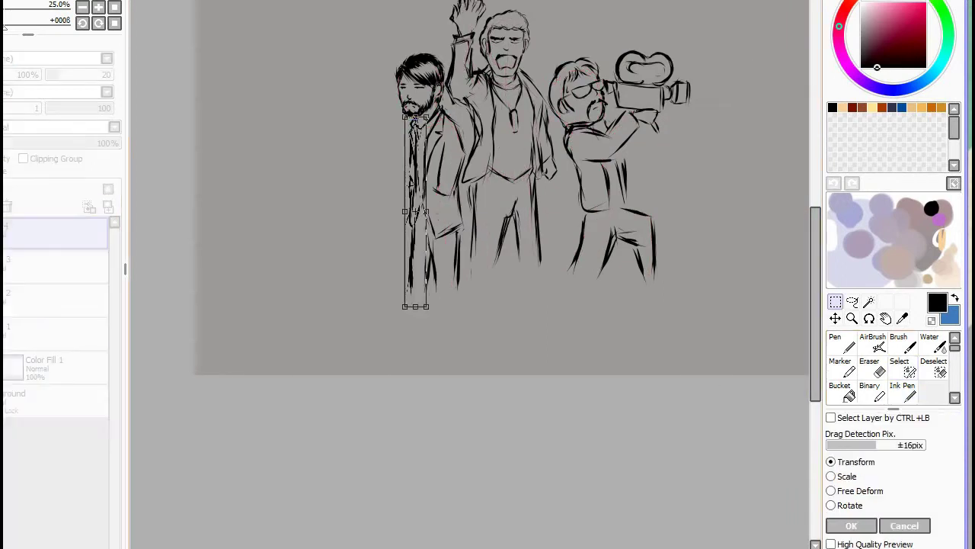
{"action": "key", "text": "n"}
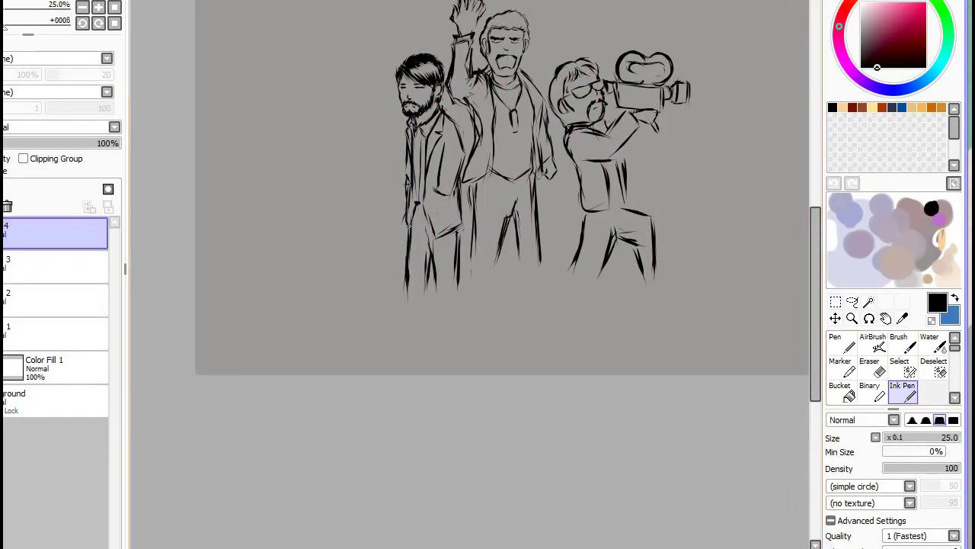
Add a new layer and draw a face with glasses above the cameraman, using the ink pen at size 16.
{"action": "scroll", "coordinate": [503, 237], "scroll_direction": "up", "scroll_amount": 3}
{"action": "key", "text": "bracketleft"}
{"action": "key", "text": "bracketleft"}
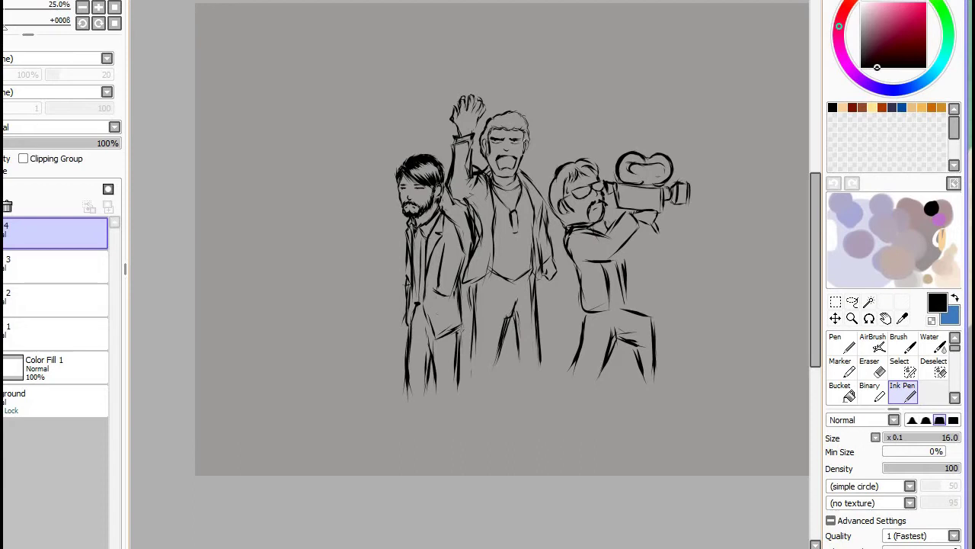
{"action": "key", "text": "ctrl+shift+n"}
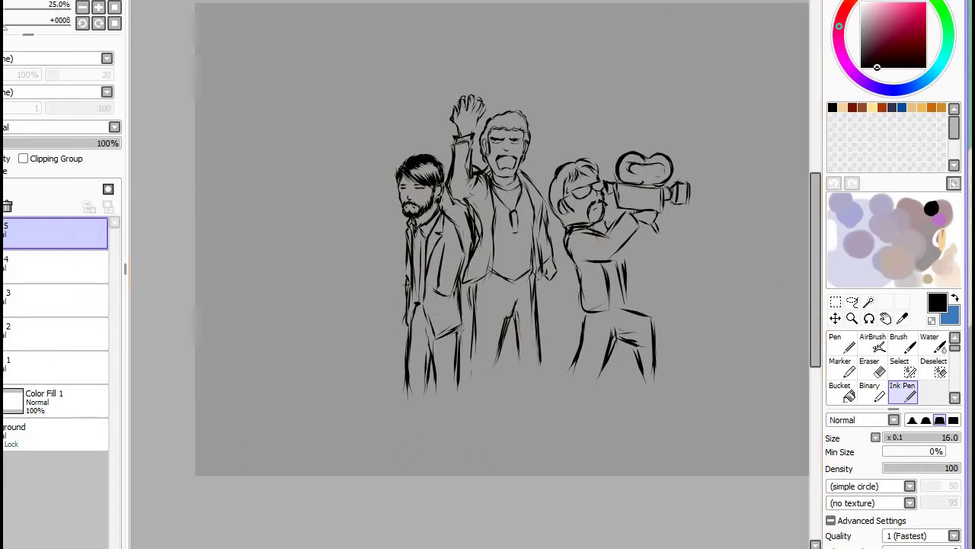
{"action": "key", "text": "ctrl+plus"}
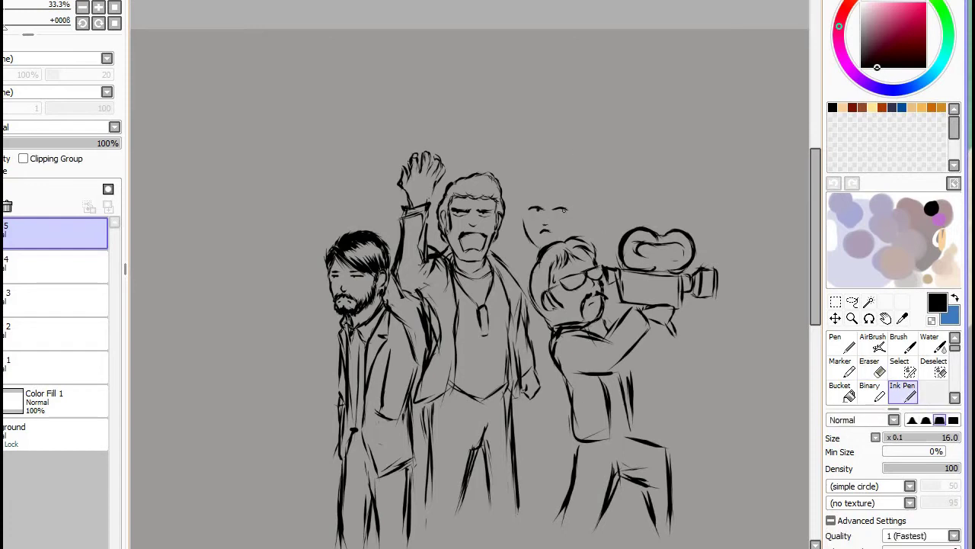
{"action": "left_click_drag", "start_coordinate": [551, 208], "coordinate": [555, 204]}
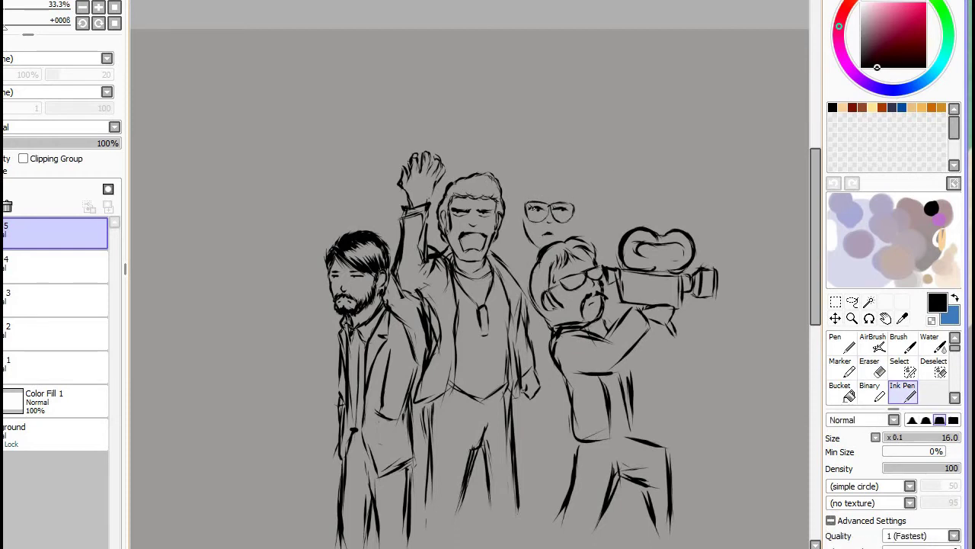
Draw the dark shoulder-length hair around the face with round glasses, flicking the ends outward.
{"action": "mouse_move", "coordinate": [550, 179]}
{"action": "left_mouse_down"}
{"action": "mouse_move", "coordinate": [534, 201]}
{"action": "mouse_move", "coordinate": [581, 189]}
{"action": "mouse_move", "coordinate": [584, 214]}
{"action": "left_mouse_up"}
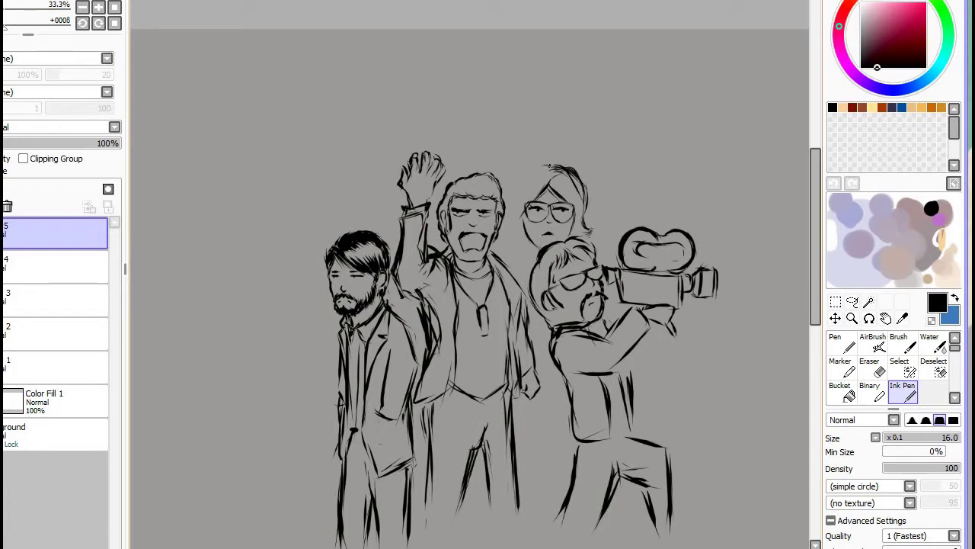
{"action": "left_click_drag", "start_coordinate": [552, 163], "coordinate": [517, 200]}
{"action": "left_click_drag", "start_coordinate": [525, 172], "coordinate": [519, 224]}
{"action": "left_click_drag", "start_coordinate": [522, 185], "coordinate": [525, 217]}
{"action": "left_click_drag", "start_coordinate": [564, 186], "coordinate": [582, 236]}
{"action": "left_click_drag", "start_coordinate": [523, 216], "coordinate": [520, 239]}
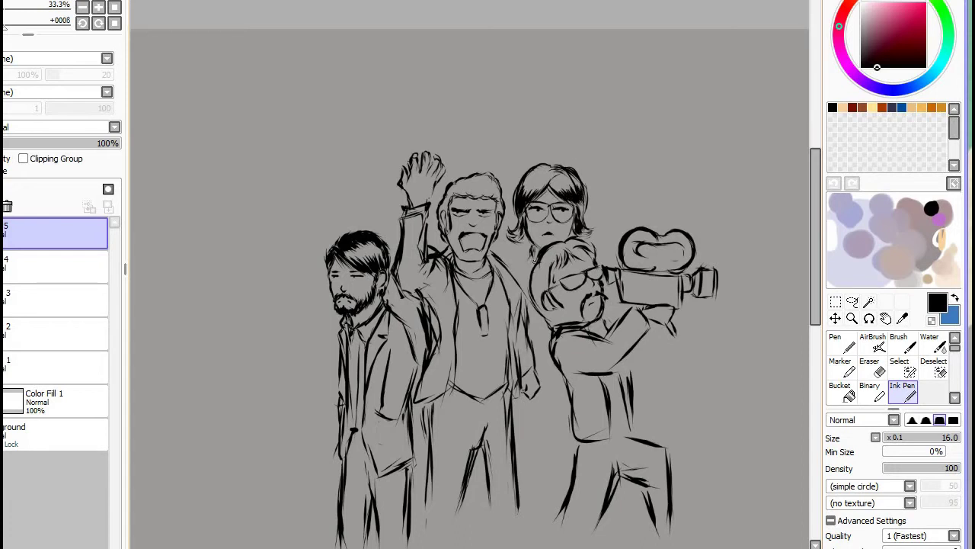
Draw the visible torso and clothing lines of the long-haired figure behind the cameraman.
{"action": "left_click_drag", "start_coordinate": [522, 395], "coordinate": [526, 442]}
{"action": "left_click_drag", "start_coordinate": [526, 404], "coordinate": [568, 407]}
{"action": "left_click_drag", "start_coordinate": [523, 432], "coordinate": [564, 464]}
{"action": "left_click_drag", "start_coordinate": [536, 372], "coordinate": [563, 378]}
Draw square glasses, eyes and a moustache for a new man above the film camera, using a finer pen.
{"action": "mouse_move", "coordinate": [535, 172]}
{"action": "left_mouse_down"}
{"action": "mouse_move", "coordinate": [559, 168]}
{"action": "mouse_move", "coordinate": [495, 149]}
{"action": "left_mouse_up"}
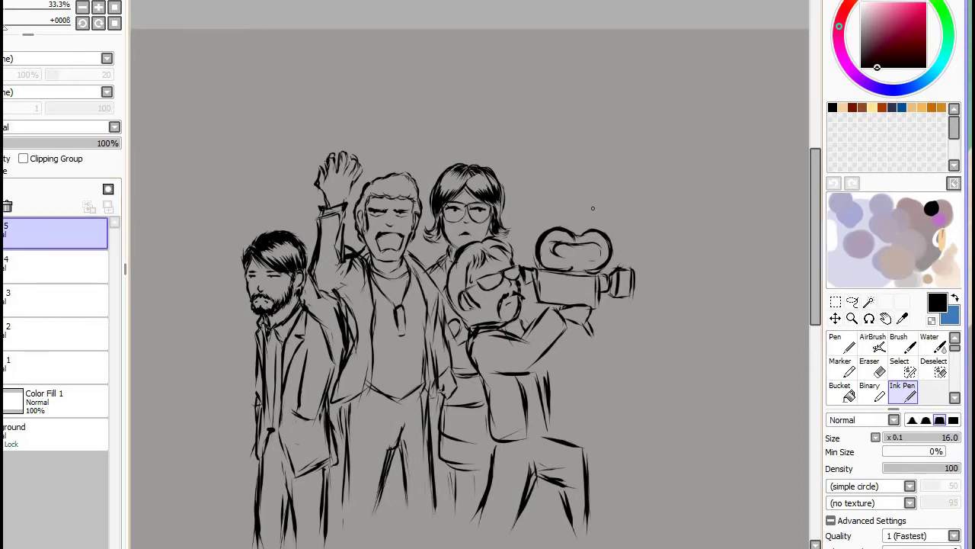
{"action": "scroll", "coordinate": [561, 207], "scroll_direction": "up", "scroll_amount": 1}
{"action": "mouse_move", "coordinate": [474, 224]}
{"action": "left_mouse_down"}
{"action": "mouse_move", "coordinate": [509, 249]}
{"action": "mouse_move", "coordinate": [510, 222]}
{"action": "mouse_move", "coordinate": [524, 246]}
{"action": "mouse_move", "coordinate": [516, 254]}
{"action": "left_mouse_up"}
{"action": "left_click_drag", "start_coordinate": [497, 266], "coordinate": [526, 263]}
{"action": "key", "text": "bracketleft"}
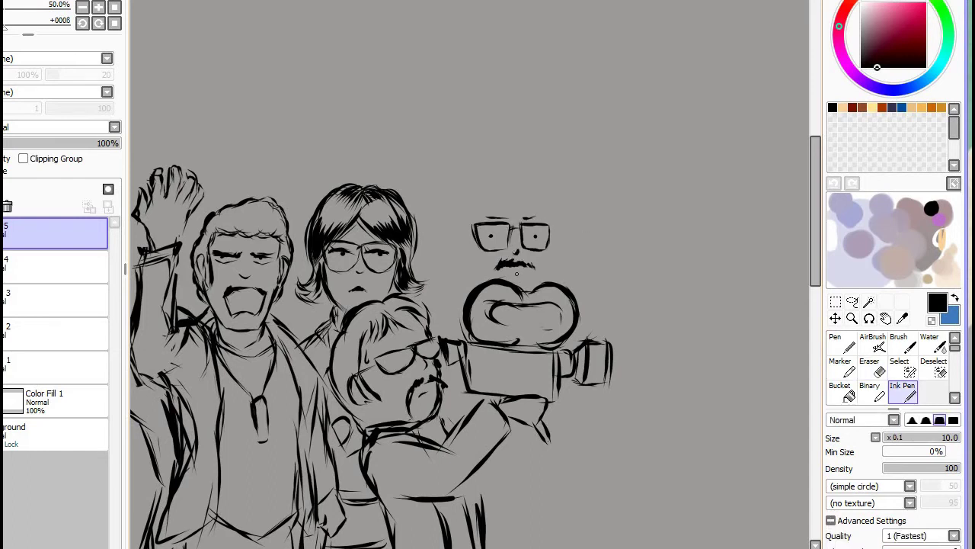
Complete the head and hair outline of the man above the camera, returning the ink pen to size 16.
{"action": "key", "text": "bracketleft"}
{"action": "key", "text": "bracketleft"}
{"action": "key", "text": "bracketleft"}
{"action": "key", "text": "bracketleft"}
{"action": "mouse_move", "coordinate": [457, 256]}
{"action": "left_mouse_down"}
{"action": "mouse_move", "coordinate": [455, 215]}
{"action": "mouse_move", "coordinate": [519, 181]}
{"action": "mouse_move", "coordinate": [494, 185]}
{"action": "mouse_move", "coordinate": [480, 234]}
{"action": "left_mouse_up"}
{"action": "key", "text": "bracketright"}
{"action": "key", "text": "bracketright"}
{"action": "key", "text": "bracketright"}
{"action": "scroll", "coordinate": [535, 185], "scroll_direction": "down", "scroll_amount": 1}
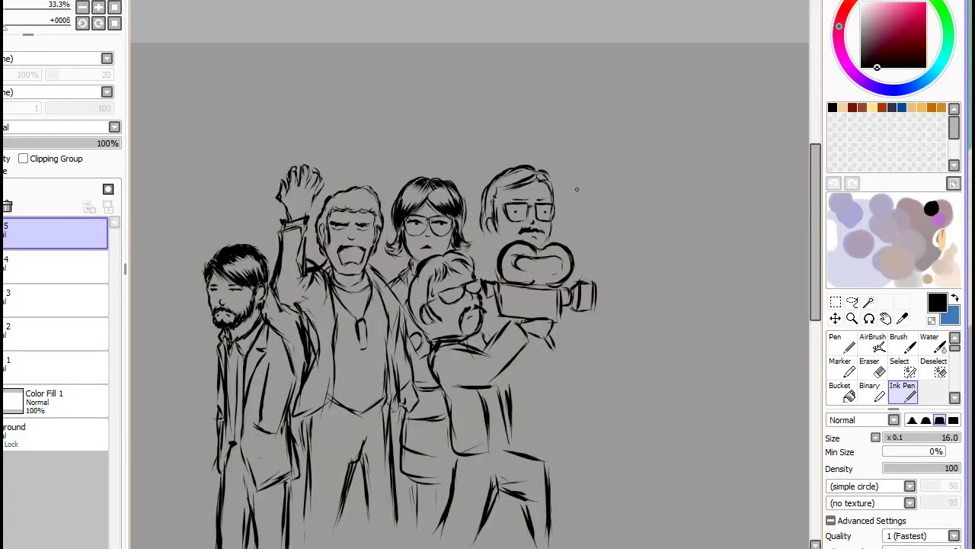
Select the head above the camera, then scale it down slightly and lower it with a transform.
{"action": "key", "text": "m"}
{"action": "left_click_drag", "start_coordinate": [473, 164], "coordinate": [556, 247]}
{"action": "key", "text": "ctrl+t"}
{"action": "mouse_move", "coordinate": [514, 206]}
{"action": "left_mouse_down"}
{"action": "mouse_move", "coordinate": [520, 213]}
{"action": "mouse_move", "coordinate": [491, 209]}
{"action": "mouse_move", "coordinate": [484, 232]}
{"action": "left_mouse_up"}
{"action": "key", "text": "Return"}
{"action": "key", "text": "n"}
Darken the hair of the man above the camera and ink his shoulder and the side of his torso.
{"action": "left_click_drag", "start_coordinate": [526, 179], "coordinate": [494, 198]}
{"action": "left_click_drag", "start_coordinate": [490, 253], "coordinate": [475, 271]}
{"action": "left_click_drag", "start_coordinate": [541, 360], "coordinate": [533, 432]}
Draw a long boom pole rising from behind the waving man's head toward the upper right of the drawing.
{"action": "left_click_drag", "start_coordinate": [457, 343], "coordinate": [555, 343]}
{"action": "left_click_drag", "start_coordinate": [426, 188], "coordinate": [652, 124]}
{"action": "key", "text": "e"}
{"action": "key", "text": "n"}
{"action": "left_click_drag", "start_coordinate": [783, 460], "coordinate": [658, 459]}
{"action": "mouse_move", "coordinate": [509, 139]}
{"action": "left_mouse_down"}
{"action": "mouse_move", "coordinate": [625, 113]}
{"action": "mouse_move", "coordinate": [689, 145]}
{"action": "left_mouse_up"}
Draw the fluffy oval microphone and its mount at the end of the boom pole, reinforcing the pole line.
{"action": "mouse_move", "coordinate": [632, 112]}
{"action": "left_mouse_down"}
{"action": "mouse_move", "coordinate": [640, 152]}
{"action": "mouse_move", "coordinate": [661, 156]}
{"action": "left_mouse_up"}
{"action": "left_click_drag", "start_coordinate": [440, 153], "coordinate": [545, 123]}
{"action": "left_click_drag", "start_coordinate": [631, 145], "coordinate": [643, 152]}
{"action": "left_click_drag", "start_coordinate": [655, 157], "coordinate": [692, 163]}
{"action": "left_click_drag", "start_coordinate": [626, 133], "coordinate": [681, 113]}
{"action": "left_click_drag", "start_coordinate": [698, 131], "coordinate": [688, 166]}
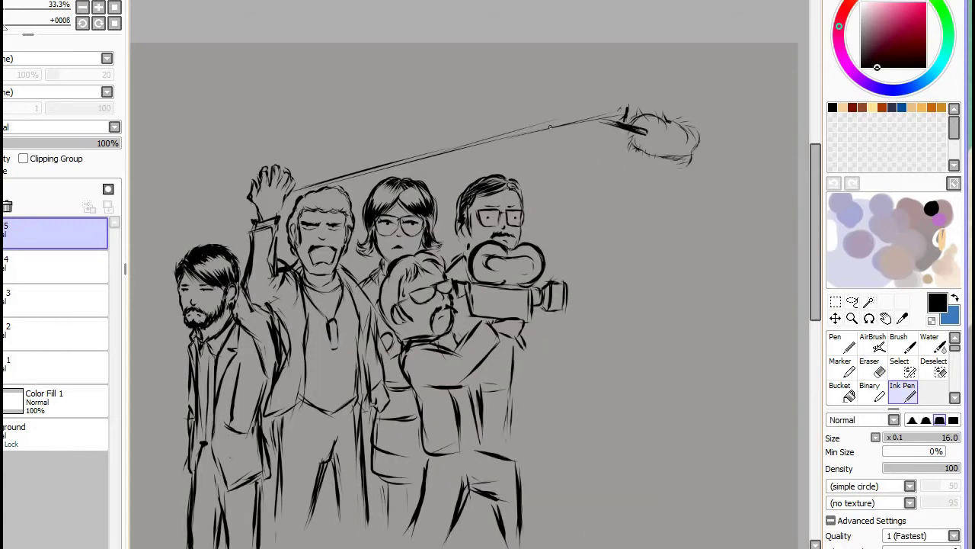
Extend the boom pole behind the waving man's arm down to a gripping hand beside the bearded man's head.
{"action": "left_click_drag", "start_coordinate": [457, 343], "coordinate": [646, 343]}
{"action": "left_click_drag", "start_coordinate": [445, 205], "coordinate": [432, 224]}
{"action": "left_click_drag", "start_coordinate": [352, 261], "coordinate": [430, 224]}
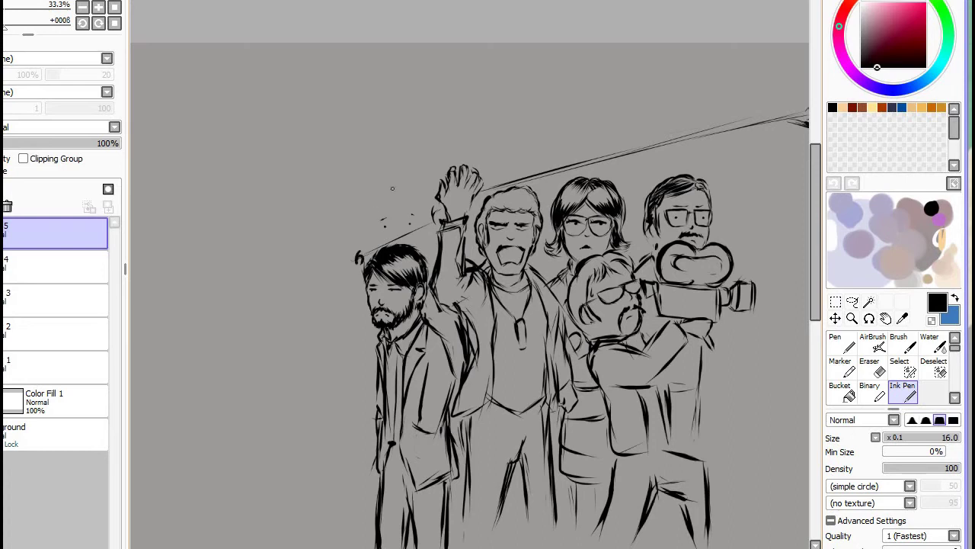
Draw the boom operator's hair, head outline and facial features above the bearded man, cleaning up the strokes.
{"action": "mouse_move", "coordinate": [376, 199]}
{"action": "left_mouse_down"}
{"action": "mouse_move", "coordinate": [407, 189]}
{"action": "mouse_move", "coordinate": [429, 228]}
{"action": "left_mouse_up"}
{"action": "key", "text": "e"}
{"action": "left_click_drag", "start_coordinate": [364, 230], "coordinate": [366, 239]}
{"action": "left_click_drag", "start_coordinate": [417, 200], "coordinate": [422, 233]}
{"action": "key", "text": "e"}
{"action": "key", "text": "e"}
{"action": "key", "text": "e"}
{"action": "left_click_drag", "start_coordinate": [370, 236], "coordinate": [398, 243]}
Select and transform the strokes along the bearded man's outer side, and touch up the neighbouring line work.
{"action": "scroll", "coordinate": [469, 295], "scroll_direction": "down", "scroll_amount": 1}
{"action": "key", "text": "s"}
{"action": "mouse_move", "coordinate": [354, 192]}
{"action": "left_mouse_down"}
{"action": "mouse_move", "coordinate": [357, 310]}
{"action": "mouse_move", "coordinate": [388, 229]}
{"action": "mouse_move", "coordinate": [381, 419]}
{"action": "left_mouse_up"}
{"action": "key", "text": "ctrl+t"}
{"action": "key", "text": "Return"}
{"action": "key", "text": "ctrl+d"}
{"action": "key", "text": "s"}
{"action": "scroll", "coordinate": [473, 157], "scroll_direction": "up", "scroll_amount": 2}
{"action": "mouse_move", "coordinate": [456, 157]}
{"action": "left_mouse_down"}
{"action": "mouse_move", "coordinate": [407, 158]}
{"action": "mouse_move", "coordinate": [451, 157]}
{"action": "left_mouse_up"}
{"action": "scroll", "coordinate": [460, 168], "scroll_direction": "down", "scroll_amount": 2}
Select the boom pole and microphone on Layer5 and lower them with a transform, ready for erasing overlaps.
{"action": "left_click", "coordinate": [57, 233]}
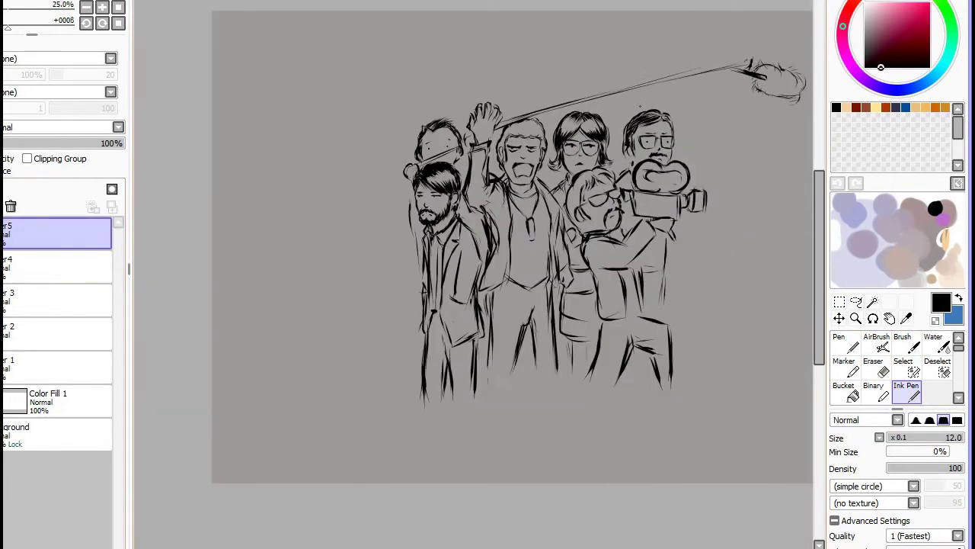
{"action": "key", "text": "ctrl+t"}
{"action": "key", "text": "Return"}
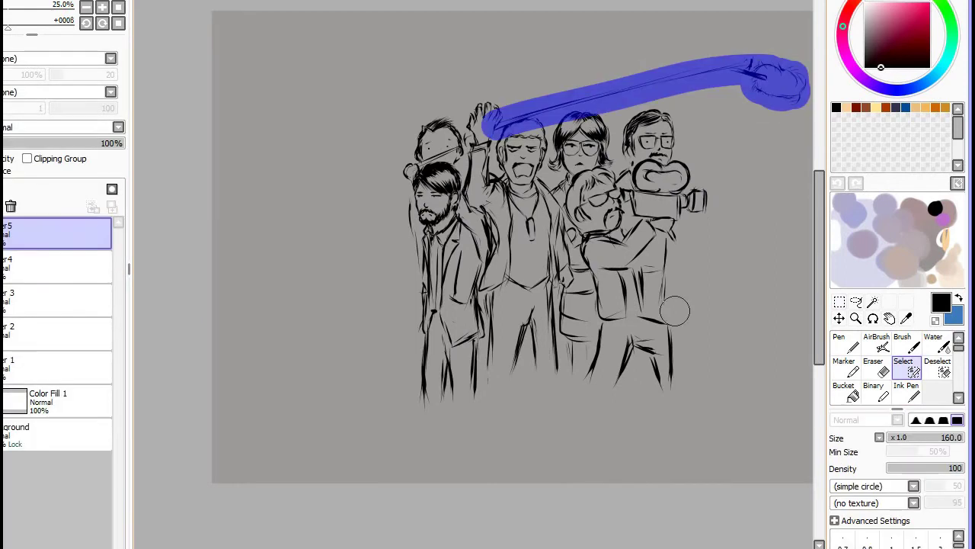
{"action": "key", "text": "ctrl+t"}
{"action": "key", "text": "Return"}
{"action": "key", "text": "e"}
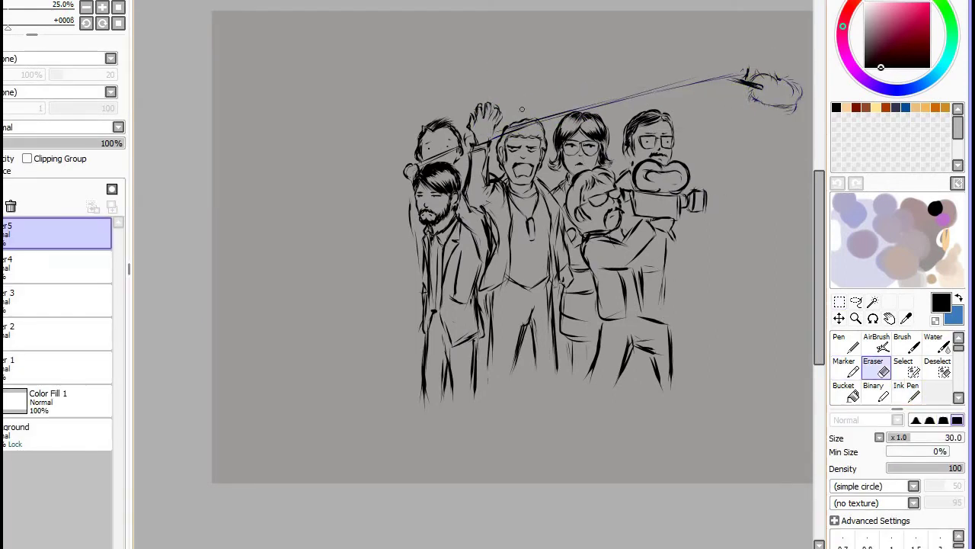
Merge the group's line art into one layer beneath a new layer, and scale the whole group down slightly.
{"action": "key", "text": "ctrl+shift+n"}
{"action": "key", "text": "n"}
{"action": "scroll", "coordinate": [632, 212], "scroll_direction": "down", "scroll_amount": 1}
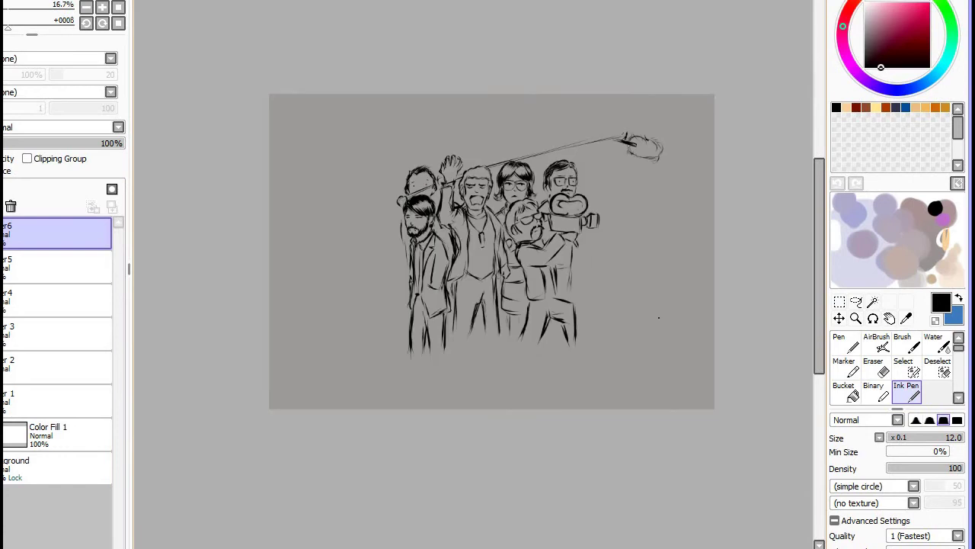
{"action": "key", "text": "ctrl+t"}
{"action": "key", "text": "Return"}
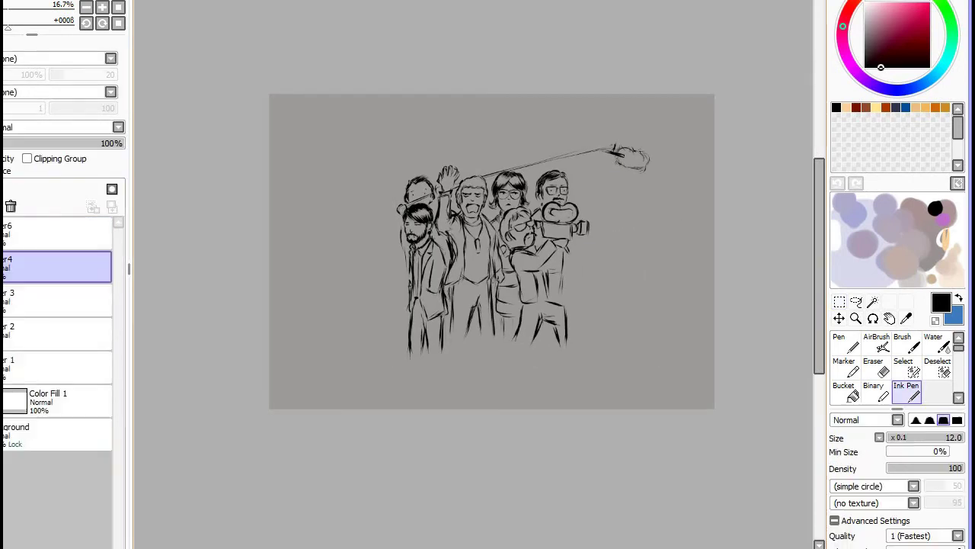
{"action": "key", "text": "ctrl+e"}
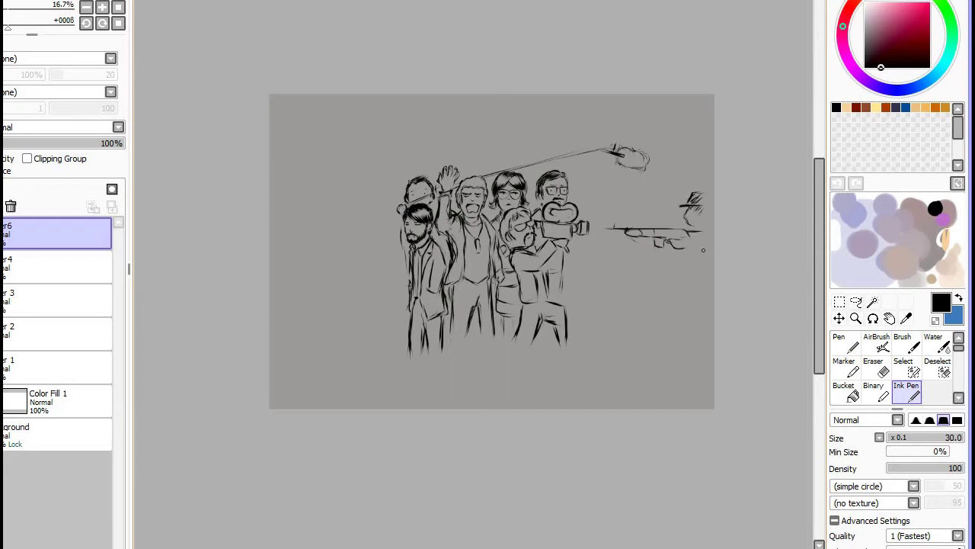
Draw a foreground soldier with an aimed rifle, helmet and arm in the lower right of the drawing.
{"action": "mouse_move", "coordinate": [602, 275]}
{"action": "left_mouse_down"}
{"action": "mouse_move", "coordinate": [678, 312]}
{"action": "mouse_move", "coordinate": [638, 315]}
{"action": "left_mouse_up"}
{"action": "key", "text": "e"}
{"action": "key", "text": "n"}
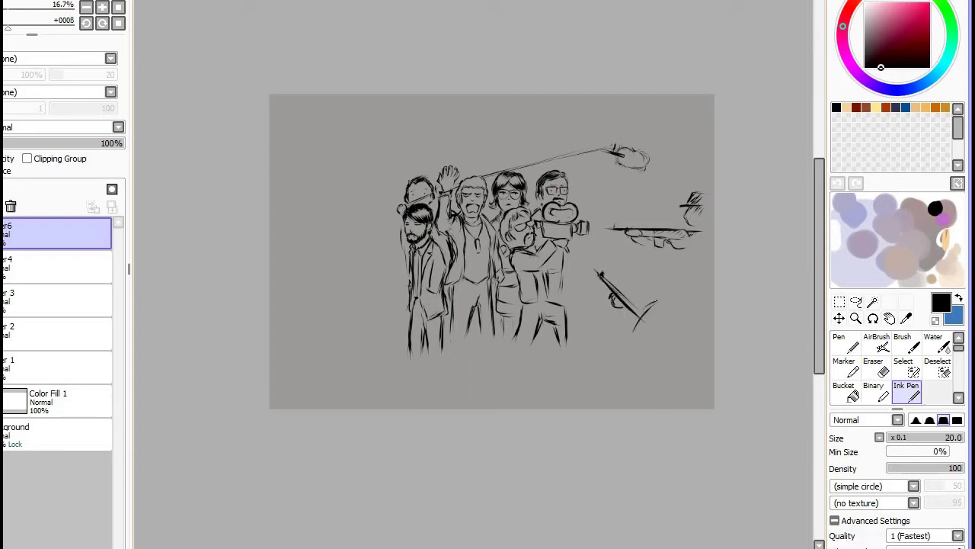
{"action": "mouse_move", "coordinate": [632, 332]}
{"action": "left_mouse_down"}
{"action": "mouse_move", "coordinate": [691, 329]}
{"action": "mouse_move", "coordinate": [691, 320]}
{"action": "left_mouse_up"}
{"action": "left_click_drag", "start_coordinate": [612, 311], "coordinate": [624, 345]}
{"action": "left_click_drag", "start_coordinate": [640, 340], "coordinate": [653, 372]}
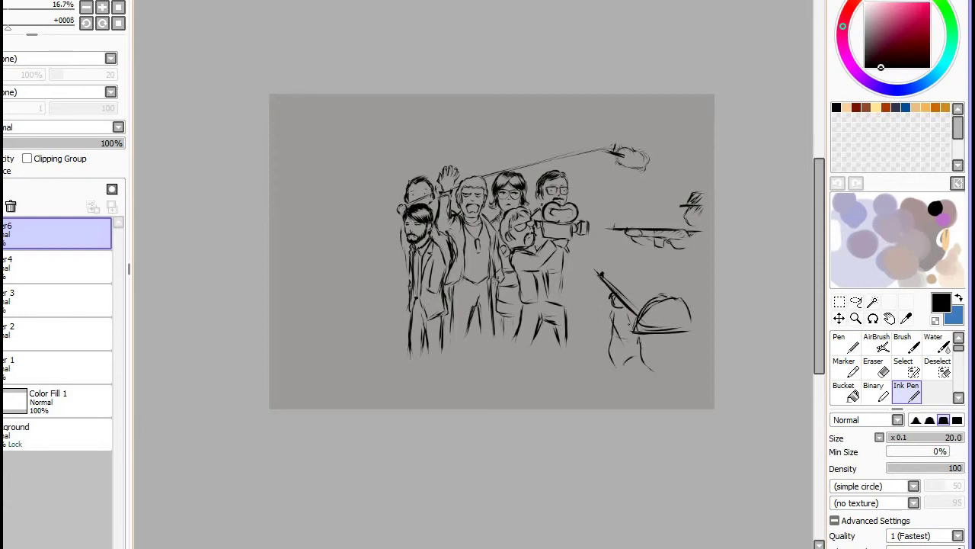
Hatch the lower-right soldier's helmet, arm and back with heavy strokes, using the ink pen at size 50.
{"action": "key", "text": "bracketright"}
{"action": "key", "text": "bracketright"}
{"action": "key", "text": "bracketright"}
{"action": "mouse_move", "coordinate": [657, 301]}
{"action": "left_mouse_down"}
{"action": "mouse_move", "coordinate": [642, 324]}
{"action": "mouse_move", "coordinate": [646, 366]}
{"action": "mouse_move", "coordinate": [607, 400]}
{"action": "left_mouse_up"}
{"action": "left_click_drag", "start_coordinate": [642, 355], "coordinate": [614, 404]}
{"action": "left_click_drag", "start_coordinate": [653, 375], "coordinate": [631, 407]}
{"action": "left_click_drag", "start_coordinate": [658, 297], "coordinate": [634, 339]}
{"action": "left_click_drag", "start_coordinate": [652, 332], "coordinate": [629, 372]}
{"action": "left_click_drag", "start_coordinate": [609, 384], "coordinate": [616, 311]}
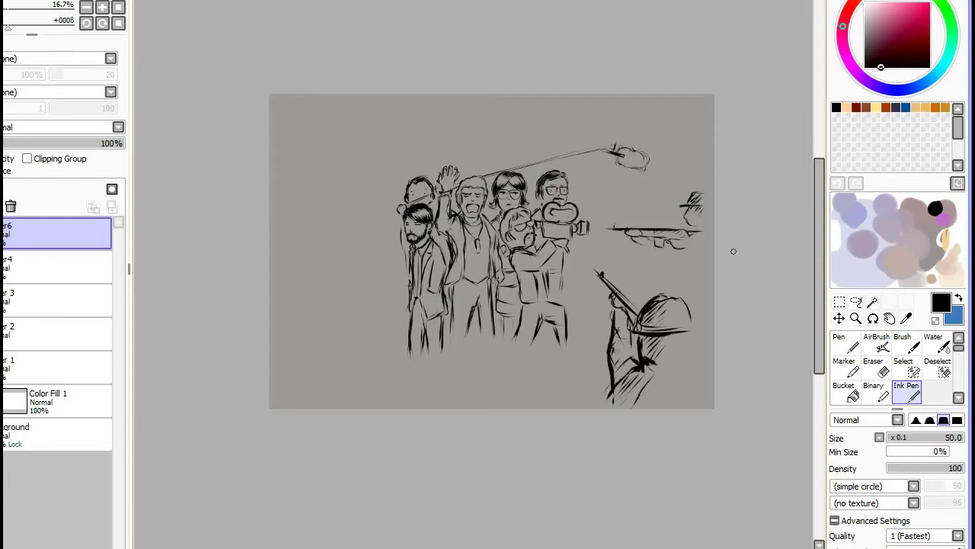
Draw a helmeted soldier seen from behind with a raised rifle at the centre of the foreground, hatching the helmet.
{"action": "mouse_move", "coordinate": [512, 303]}
{"action": "left_mouse_down"}
{"action": "mouse_move", "coordinate": [518, 356]}
{"action": "mouse_move", "coordinate": [505, 354]}
{"action": "left_mouse_up"}
{"action": "mouse_move", "coordinate": [512, 347]}
{"action": "left_mouse_down"}
{"action": "mouse_move", "coordinate": [483, 377]}
{"action": "mouse_move", "coordinate": [541, 358]}
{"action": "left_mouse_up"}
{"action": "left_click_drag", "start_coordinate": [540, 352], "coordinate": [555, 378]}
{"action": "left_click_drag", "start_coordinate": [483, 378], "coordinate": [556, 385]}
{"action": "left_click_drag", "start_coordinate": [491, 384], "coordinate": [493, 399]}
{"action": "key", "text": "bracketleft"}
{"action": "key", "text": "bracketleft"}
{"action": "mouse_move", "coordinate": [517, 355]}
{"action": "left_mouse_down"}
{"action": "mouse_move", "coordinate": [500, 384]}
{"action": "mouse_move", "coordinate": [480, 379]}
{"action": "mouse_move", "coordinate": [484, 409]}
{"action": "left_mouse_up"}
{"action": "key", "text": "e"}
{"action": "key", "text": "e"}
{"action": "key", "text": "e"}
Draw the helmet, brim and back of the head of another foreground soldier below the bearded man.
{"action": "mouse_move", "coordinate": [395, 338]}
{"action": "left_mouse_down"}
{"action": "mouse_move", "coordinate": [366, 358]}
{"action": "mouse_move", "coordinate": [433, 373]}
{"action": "left_mouse_up"}
{"action": "left_click_drag", "start_coordinate": [396, 335], "coordinate": [434, 369]}
{"action": "key", "text": "bracketright"}
{"action": "left_click_drag", "start_coordinate": [423, 308], "coordinate": [421, 355]}
{"action": "left_click_drag", "start_coordinate": [369, 398], "coordinate": [436, 390]}
{"action": "left_click_drag", "start_coordinate": [379, 341], "coordinate": [396, 364]}
Ink that soldier's shoulder and shade his helmet with a thicker pen.
{"action": "key", "text": "bracketright"}
{"action": "key", "text": "bracketright"}
{"action": "key", "text": "bracketright"}
{"action": "left_click_drag", "start_coordinate": [346, 408], "coordinate": [374, 395]}
{"action": "mouse_move", "coordinate": [367, 337]}
{"action": "left_mouse_down"}
{"action": "mouse_move", "coordinate": [379, 375]}
{"action": "mouse_move", "coordinate": [431, 379]}
{"action": "left_mouse_up"}
Draw a rifle aimed at the group and the start of its soldier's helmet, reducing the ink pen to size 25.
{"action": "left_click_drag", "start_coordinate": [311, 295], "coordinate": [383, 258]}
{"action": "key", "text": "e"}
{"action": "key", "text": "n"}
{"action": "key", "text": "e"}
{"action": "key", "text": "n"}
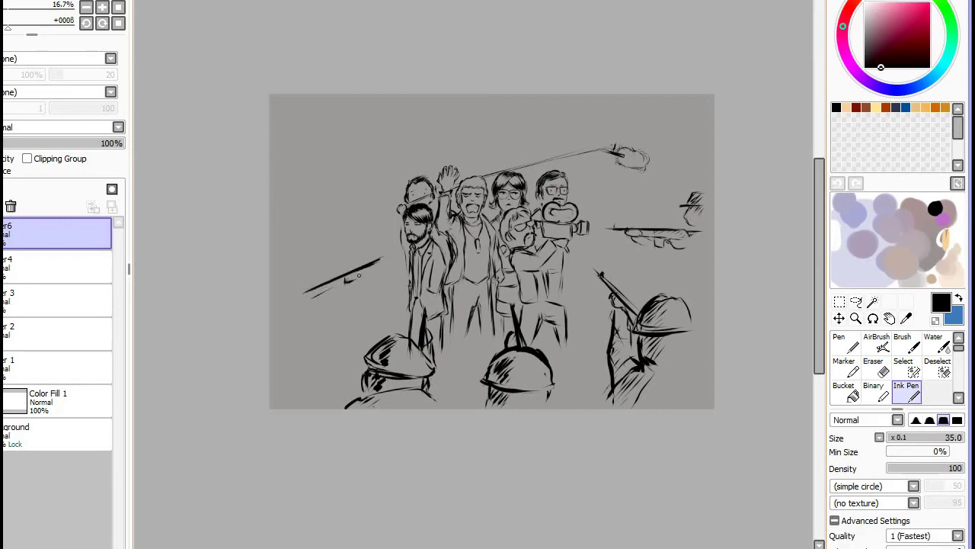
{"action": "key", "text": "bracketleft"}
{"action": "mouse_move", "coordinate": [299, 295]}
{"action": "left_mouse_down"}
{"action": "mouse_move", "coordinate": [352, 273]}
{"action": "mouse_move", "coordinate": [311, 309]}
{"action": "left_mouse_up"}
{"action": "mouse_move", "coordinate": [282, 288]}
{"action": "left_mouse_down"}
{"action": "mouse_move", "coordinate": [307, 306]}
{"action": "mouse_move", "coordinate": [314, 274]}
{"action": "left_mouse_up"}
{"action": "left_click_drag", "start_coordinate": [308, 283], "coordinate": [293, 289]}
{"action": "key", "text": "bracketleft"}
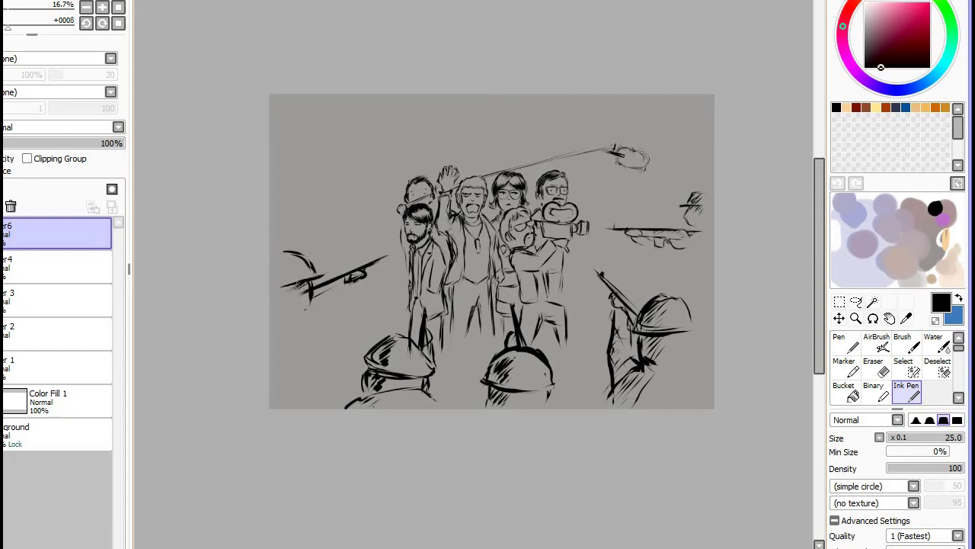
Draw the arms, shoulder and shading of the soldier aiming from the left side, using the ink pen at size 30.
{"action": "left_click_drag", "start_coordinate": [340, 316], "coordinate": [353, 336]}
{"action": "left_click_drag", "start_coordinate": [328, 299], "coordinate": [333, 309]}
{"action": "left_click_drag", "start_coordinate": [340, 309], "coordinate": [353, 359]}
{"action": "key", "text": "bracketright"}
{"action": "key", "text": "bracketright"}
{"action": "left_click_drag", "start_coordinate": [291, 328], "coordinate": [323, 332]}
{"action": "left_click_drag", "start_coordinate": [282, 317], "coordinate": [297, 328]}
{"action": "left_click_drag", "start_coordinate": [288, 335], "coordinate": [298, 346]}
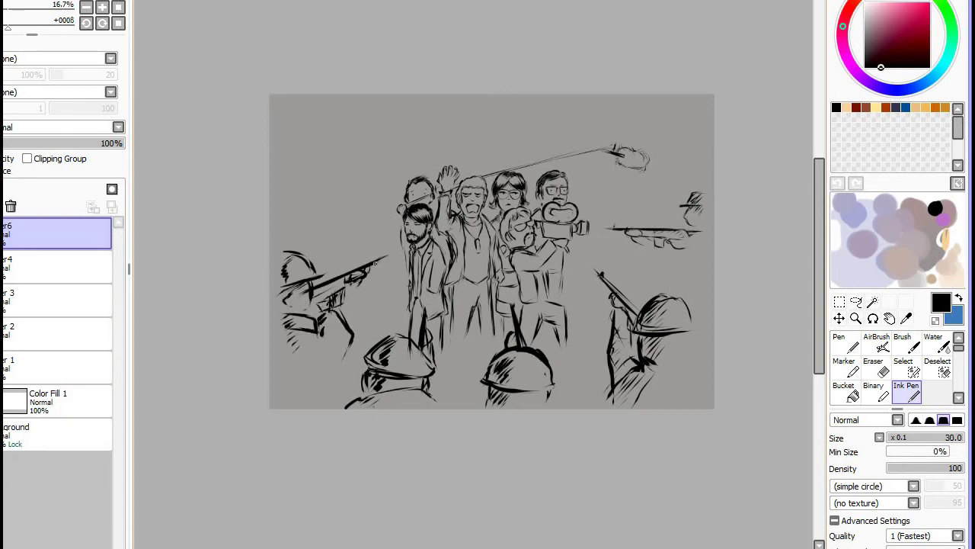
Draw a smaller soldier in a cap aiming a rifle from the far left, and reduce the ink pen to size 20.
{"action": "left_click_drag", "start_coordinate": [288, 212], "coordinate": [358, 215]}
{"action": "left_click_drag", "start_coordinate": [292, 204], "coordinate": [301, 203]}
{"action": "mouse_move", "coordinate": [284, 200]}
{"action": "left_mouse_down"}
{"action": "mouse_move", "coordinate": [313, 197]}
{"action": "mouse_move", "coordinate": [313, 242]}
{"action": "left_mouse_up"}
{"action": "mouse_move", "coordinate": [303, 212]}
{"action": "left_mouse_down"}
{"action": "mouse_move", "coordinate": [275, 226]}
{"action": "mouse_move", "coordinate": [272, 244]}
{"action": "left_mouse_up"}
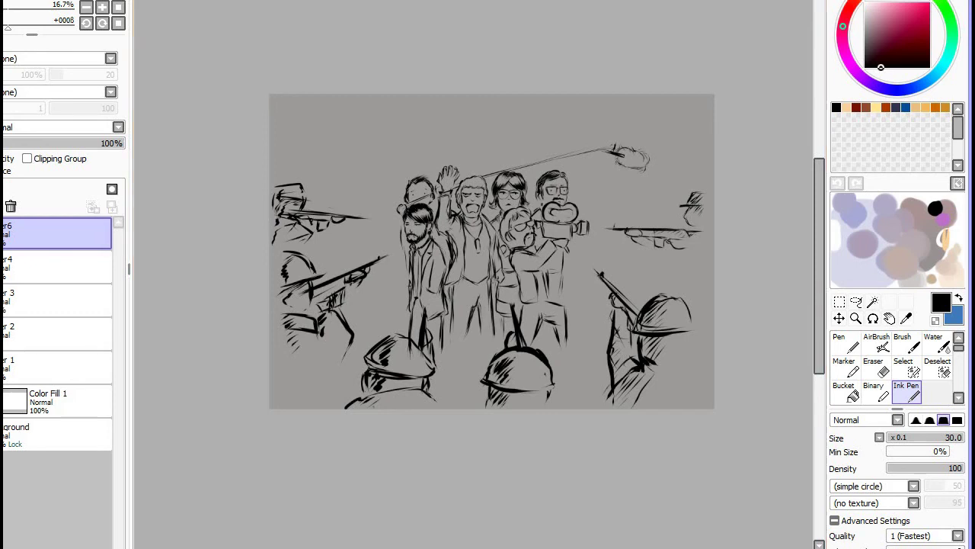
{"action": "key", "text": "bracketleft"}
{"action": "key", "text": "bracketleft"}
{"action": "scroll", "coordinate": [565, 140], "scroll_direction": "up", "scroll_amount": 1}
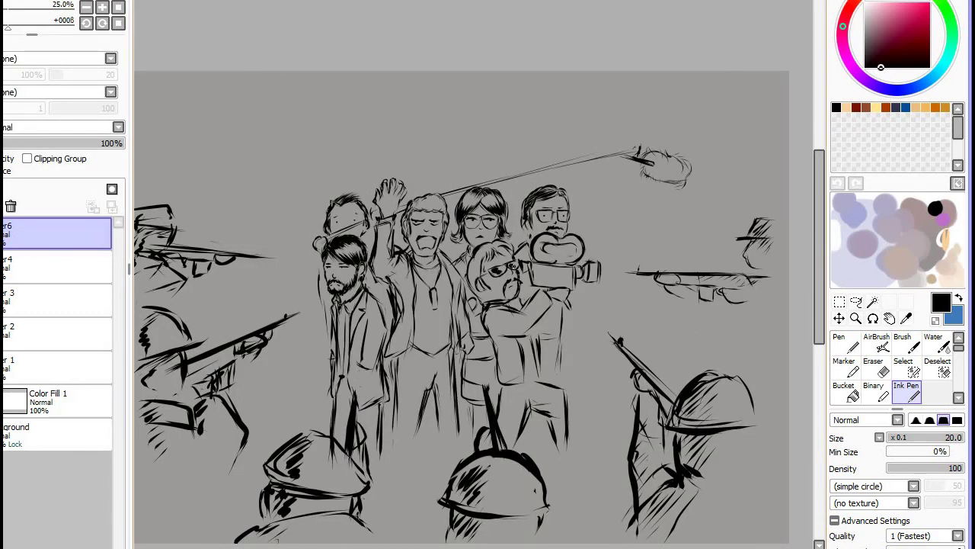
Draw a small speech bubble with a frowning face beside the bearded man's head using the ink pen at size 14, and adjust its placement.
{"action": "key", "text": "bracketleft"}
{"action": "key", "text": "bracketleft"}
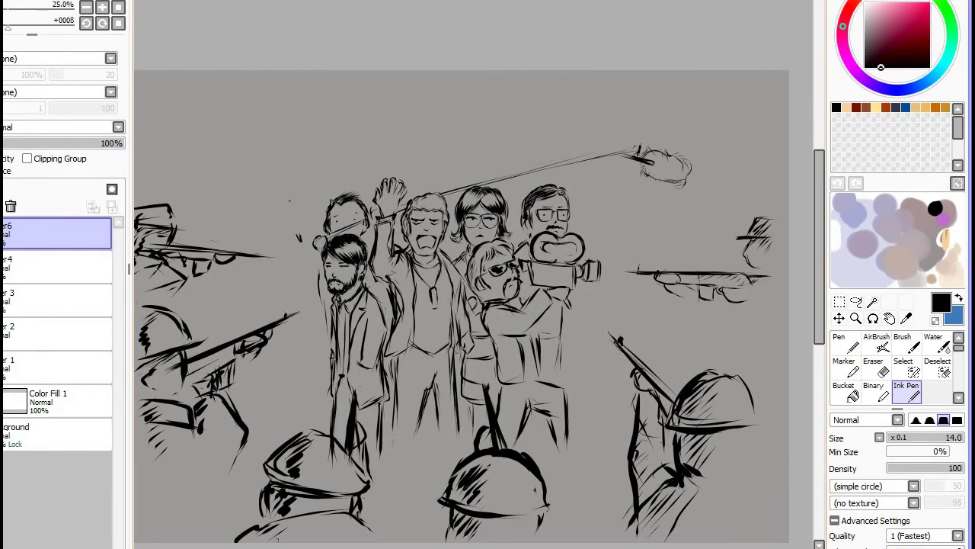
{"action": "left_click_drag", "start_coordinate": [292, 212], "coordinate": [301, 256]}
{"action": "key", "text": "s"}
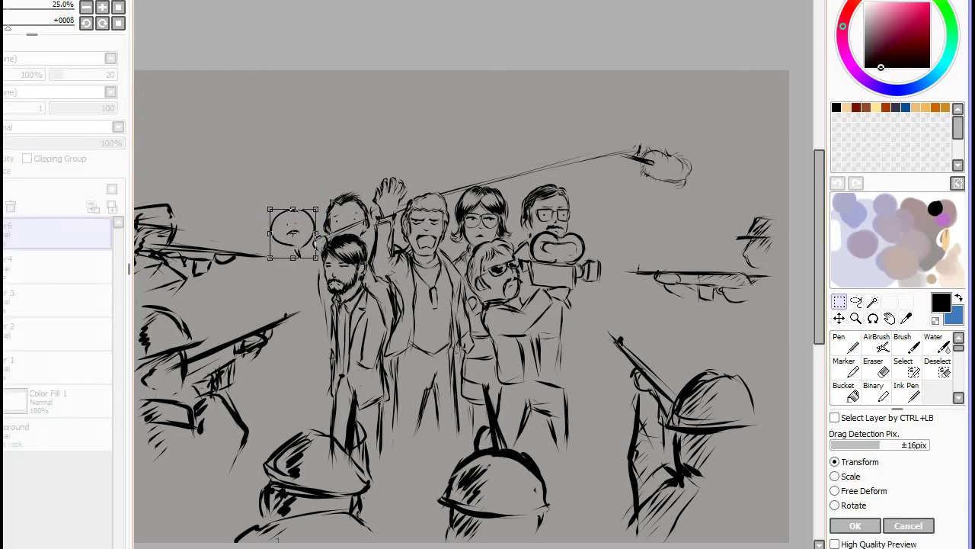
{"action": "key", "text": "ctrl+d"}
Hand-letter the word "MORE" in thick ink strokes above the waving man.
{"action": "key", "text": "n"}
{"action": "left_click_drag", "start_coordinate": [349, 131], "coordinate": [404, 118]}
{"action": "key", "text": "e"}
{"action": "key", "text": "n"}
{"action": "left_click_drag", "start_coordinate": [352, 100], "coordinate": [370, 131]}
{"action": "mouse_move", "coordinate": [385, 98]}
{"action": "left_mouse_down"}
{"action": "mouse_move", "coordinate": [423, 126]}
{"action": "mouse_move", "coordinate": [448, 125]}
{"action": "left_mouse_up"}
Hand-letter "INTENSITY" with an exclamation mark below the first word, using the ink pen at size 30.
{"action": "key", "text": "bracketleft"}
{"action": "left_click_drag", "start_coordinate": [369, 141], "coordinate": [371, 161]}
{"action": "left_click_drag", "start_coordinate": [376, 158], "coordinate": [398, 137]}
{"action": "mouse_move", "coordinate": [402, 139]}
{"action": "left_mouse_down"}
{"action": "mouse_move", "coordinate": [426, 152]}
{"action": "mouse_move", "coordinate": [441, 132]}
{"action": "left_mouse_up"}
{"action": "mouse_move", "coordinate": [457, 132]}
{"action": "left_mouse_down"}
{"action": "mouse_move", "coordinate": [455, 154]}
{"action": "mouse_move", "coordinate": [498, 145]}
{"action": "left_mouse_up"}
{"action": "left_click_drag", "start_coordinate": [521, 121], "coordinate": [519, 134]}
Outline an angular speech bubble around the lettering with a tail pointing to the shouting man, using the ink pen at size 16.
{"action": "left_click_drag", "start_coordinate": [429, 169], "coordinate": [431, 177]}
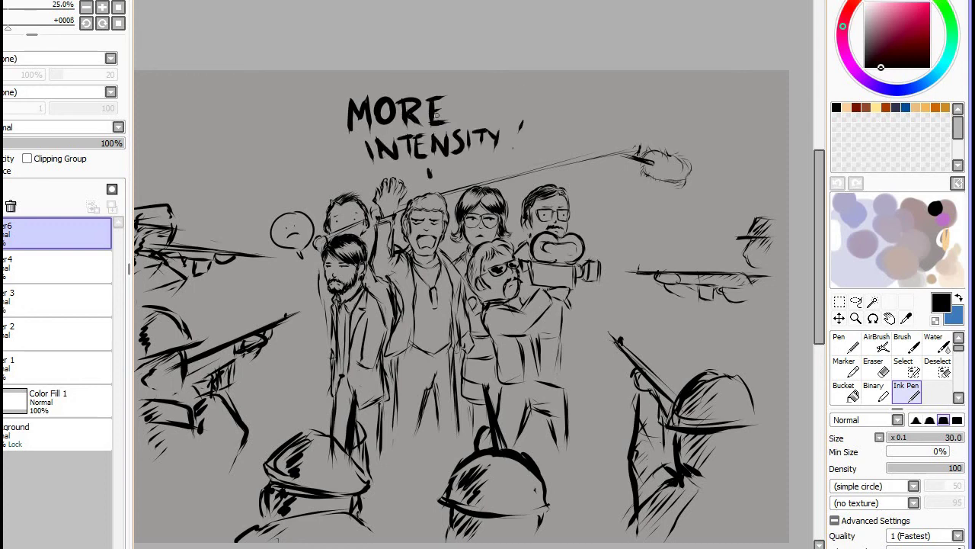
{"action": "left_click_drag", "start_coordinate": [379, 81], "coordinate": [312, 151]}
{"action": "mouse_move", "coordinate": [318, 120]}
{"action": "left_mouse_down"}
{"action": "mouse_move", "coordinate": [415, 174]}
{"action": "mouse_move", "coordinate": [520, 156]}
{"action": "left_mouse_up"}
{"action": "left_click_drag", "start_coordinate": [325, 99], "coordinate": [462, 73]}
{"action": "left_click_drag", "start_coordinate": [533, 109], "coordinate": [551, 142]}
{"action": "left_click_drag", "start_coordinate": [386, 73], "coordinate": [547, 109]}
{"action": "left_click_drag", "start_coordinate": [338, 119], "coordinate": [314, 160]}
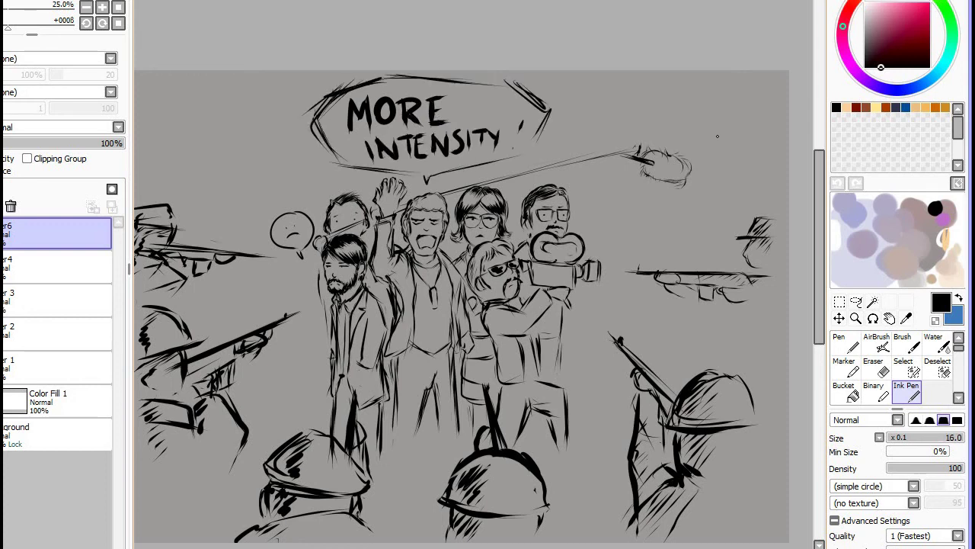
{"action": "scroll", "coordinate": [328, 156], "scroll_direction": "down", "scroll_amount": 1}
{"action": "scroll", "coordinate": [425, 223], "scroll_direction": "up", "scroll_amount": 1}
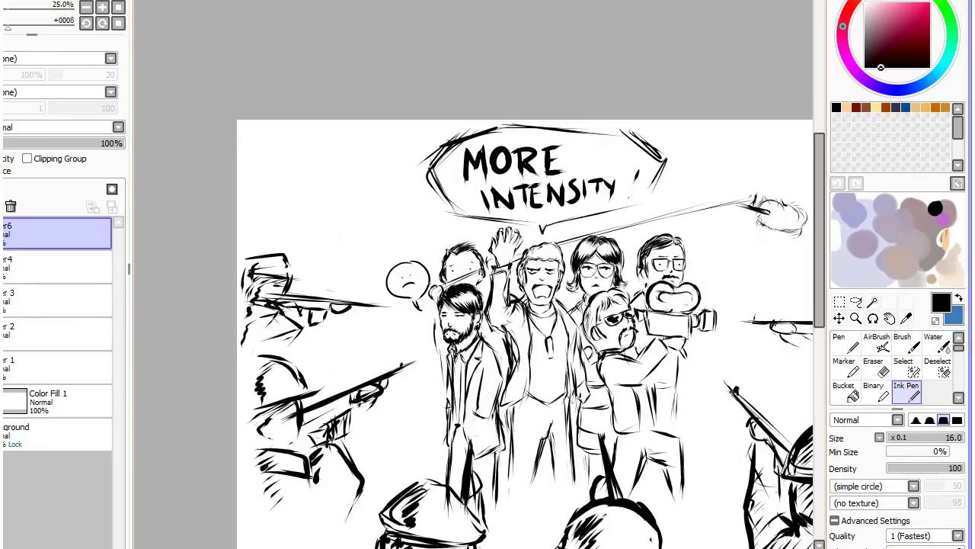